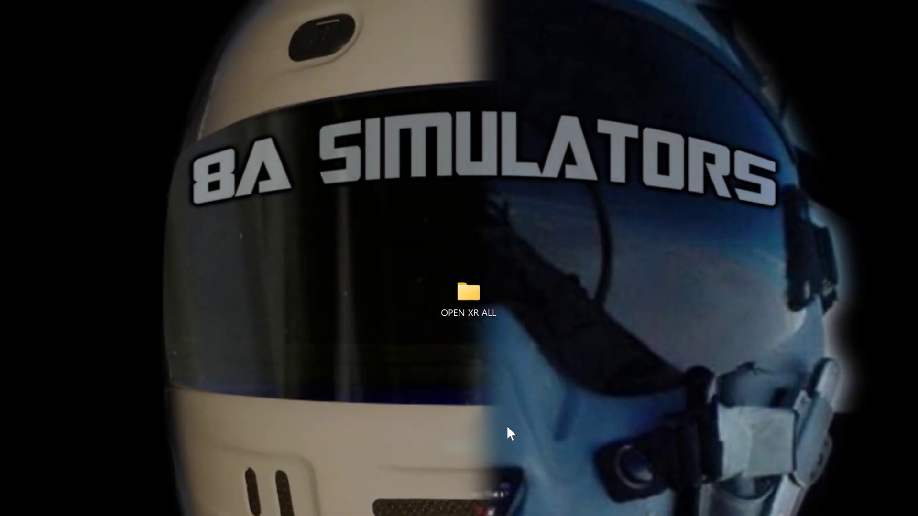
- Open the Mixed reality page in Windows Settings from the Mixed Reality Portal's options menu
{"action": "left_click", "coordinate": [469, 301]}
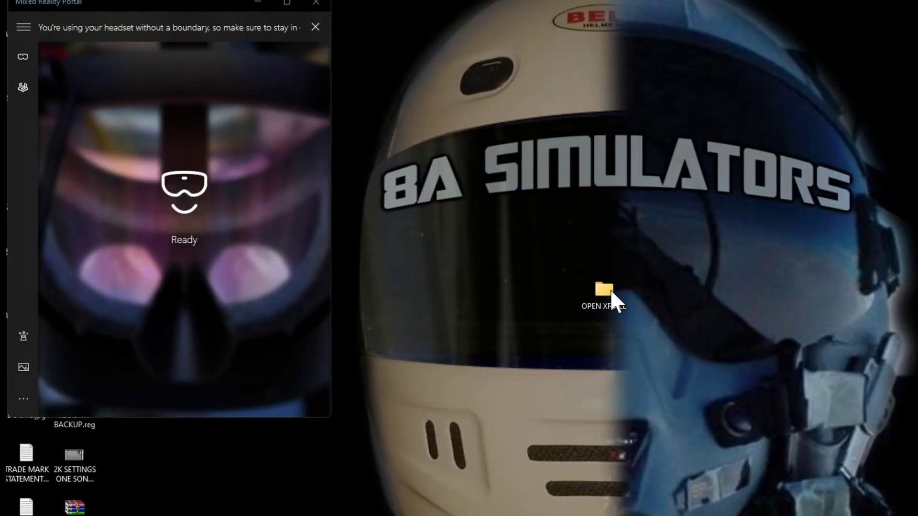
{"action": "mouse_move", "coordinate": [180, 3]}
{"action": "left_mouse_down"}
{"action": "mouse_move", "coordinate": [200, 21]}
{"action": "mouse_move", "coordinate": [184, 15]}
{"action": "left_mouse_up"}
{"action": "left_click", "coordinate": [31, 408]}
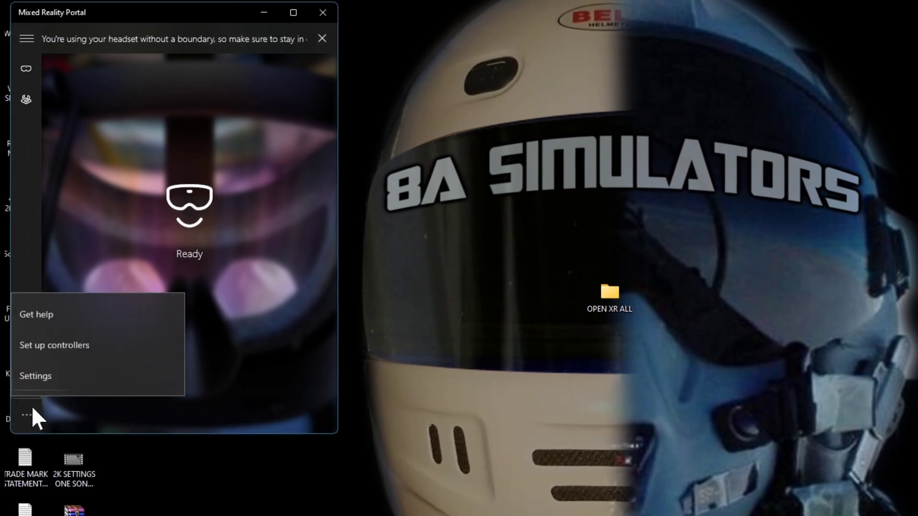
{"action": "left_click", "coordinate": [48, 380]}
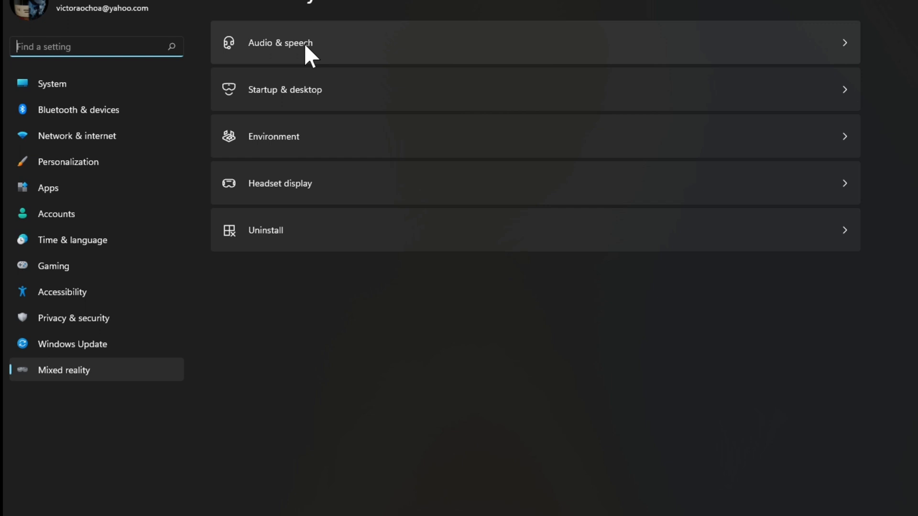
- Review Automatic startup, manual Input switching, Virtual displays for apps and Desktop view without changes
{"action": "left_click", "coordinate": [855, 90]}
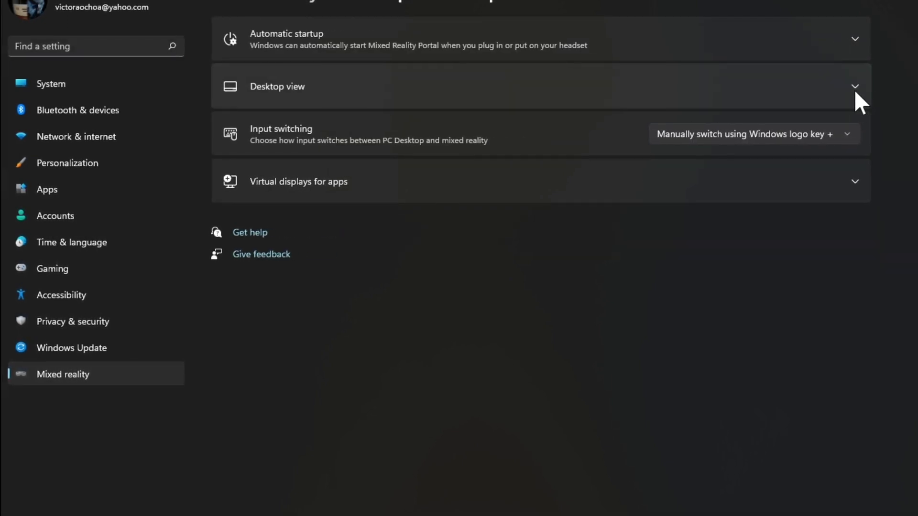
{"action": "left_click", "coordinate": [856, 40]}
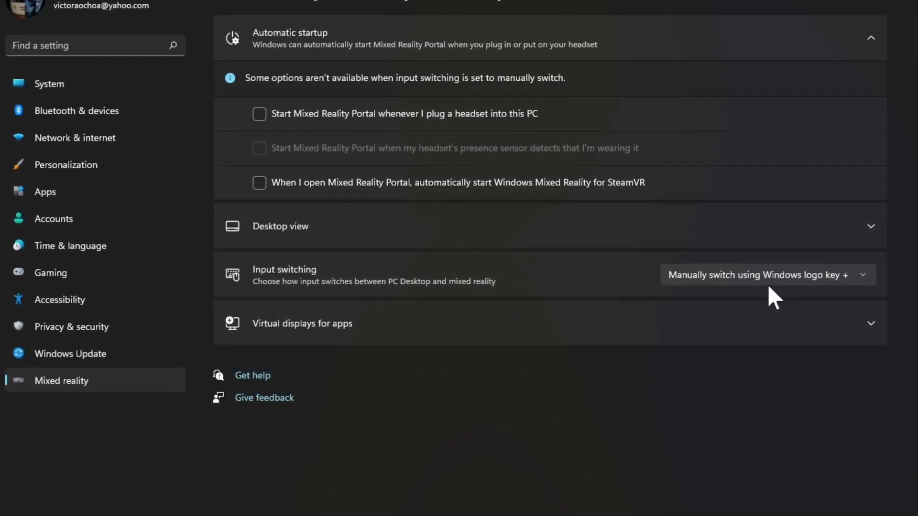
{"action": "left_click", "coordinate": [872, 277]}
{"action": "left_click", "coordinate": [873, 277]}
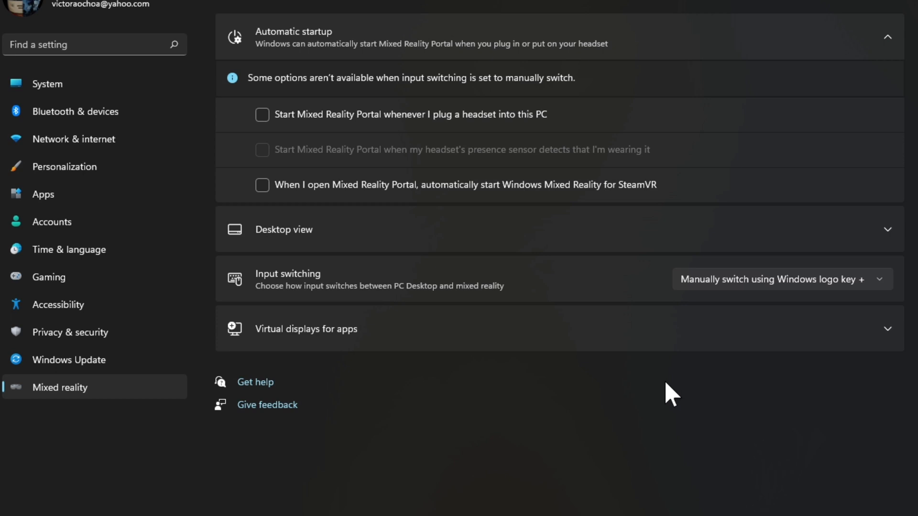
{"action": "left_click", "coordinate": [895, 334]}
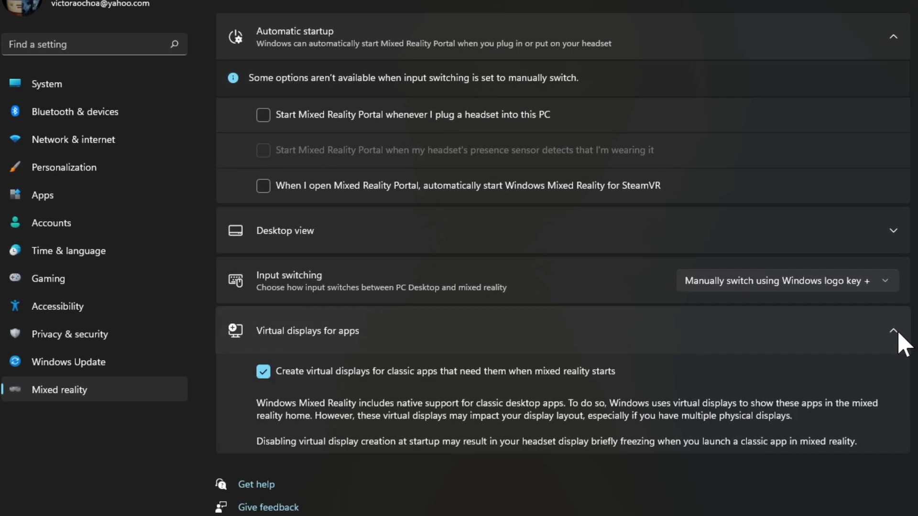
{"action": "left_click", "coordinate": [898, 233]}
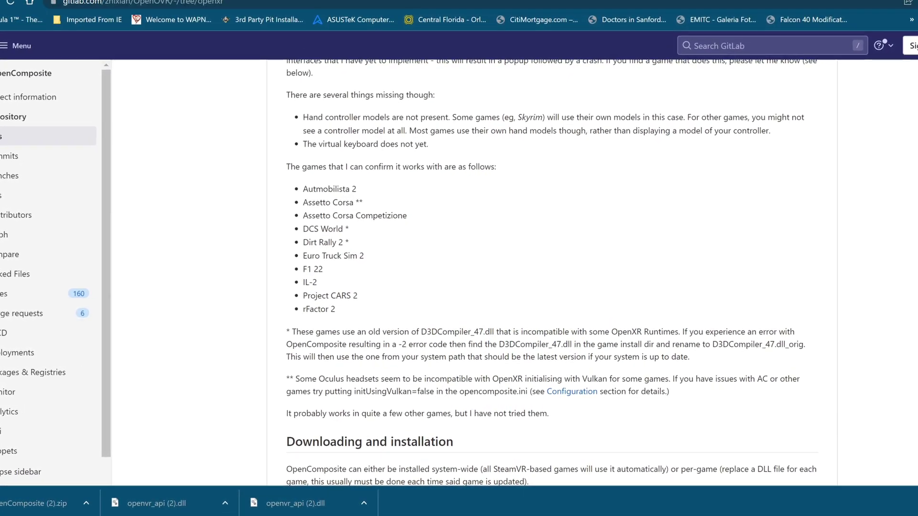
- Scroll the OpenComposite README to the Downloading and installation section
{"action": "scroll", "coordinate": [478, 191], "scroll_direction": "up", "scroll_amount": 10}
{"action": "scroll", "coordinate": [521, 225], "scroll_direction": "up", "scroll_amount": 10}
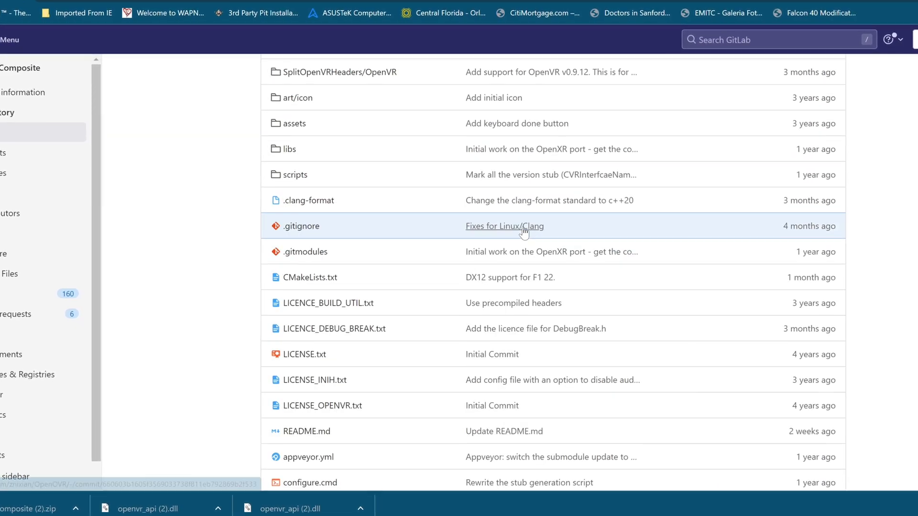
{"action": "scroll", "coordinate": [523, 228], "scroll_direction": "down", "scroll_amount": 10}
{"action": "scroll", "coordinate": [526, 231], "scroll_direction": "down", "scroll_amount": 10}
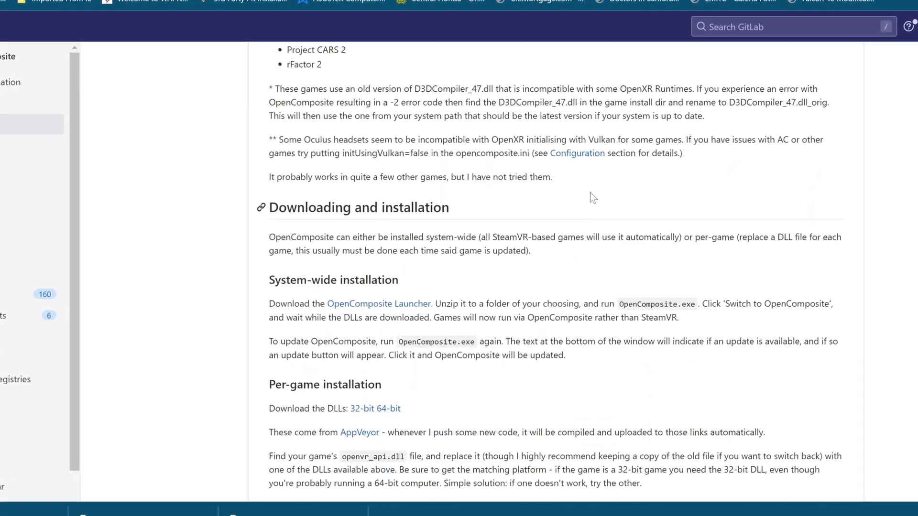
{"action": "scroll", "coordinate": [592, 194], "scroll_direction": "up", "scroll_amount": 1}
{"action": "scroll", "coordinate": [588, 205], "scroll_direction": "down", "scroll_amount": 2}
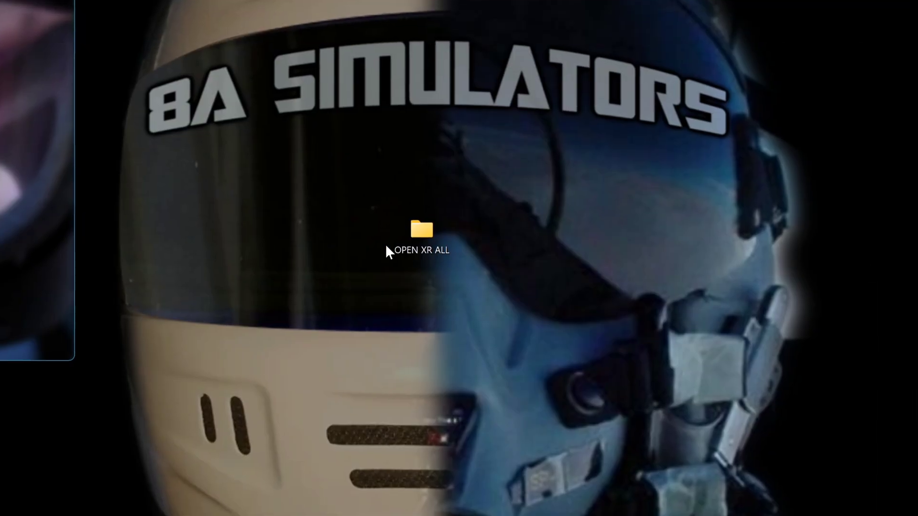
- Run OpenComposite.exe from OPEN XR ALL > OpenComposite and switch the OpenXR runtime to OpenComposite
{"action": "double_click", "coordinate": [421, 236]}
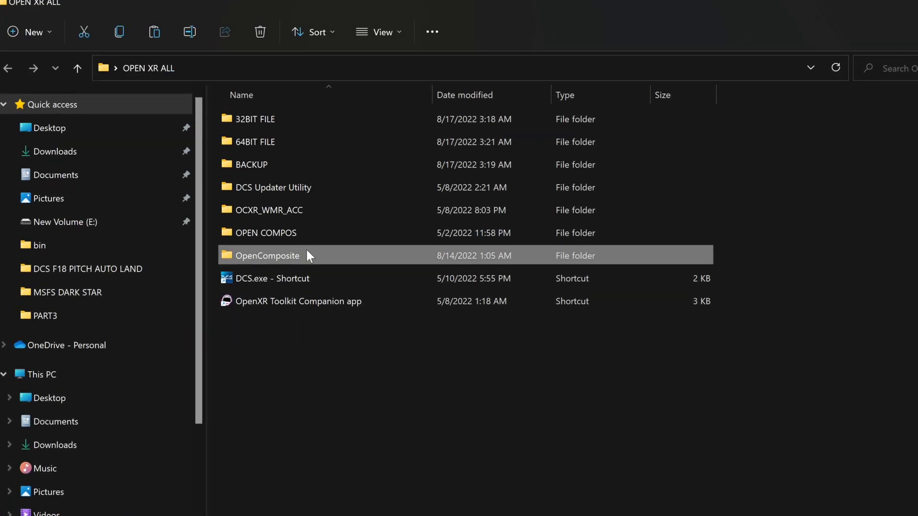
{"action": "double_click", "coordinate": [306, 253]}
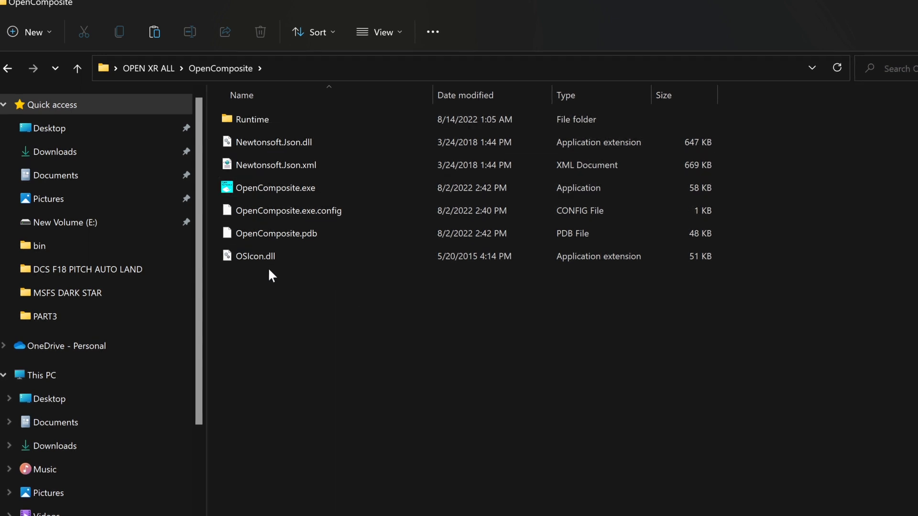
{"action": "left_click", "coordinate": [304, 188]}
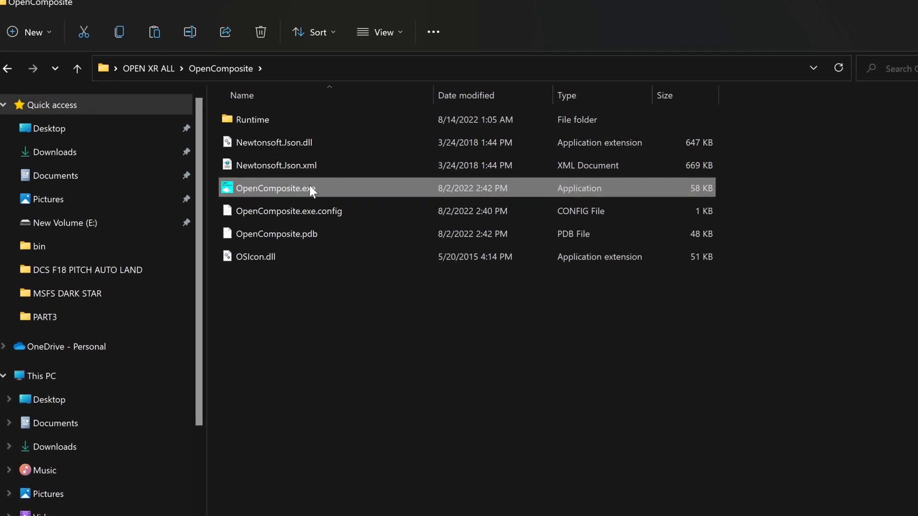
{"action": "double_click", "coordinate": [302, 187]}
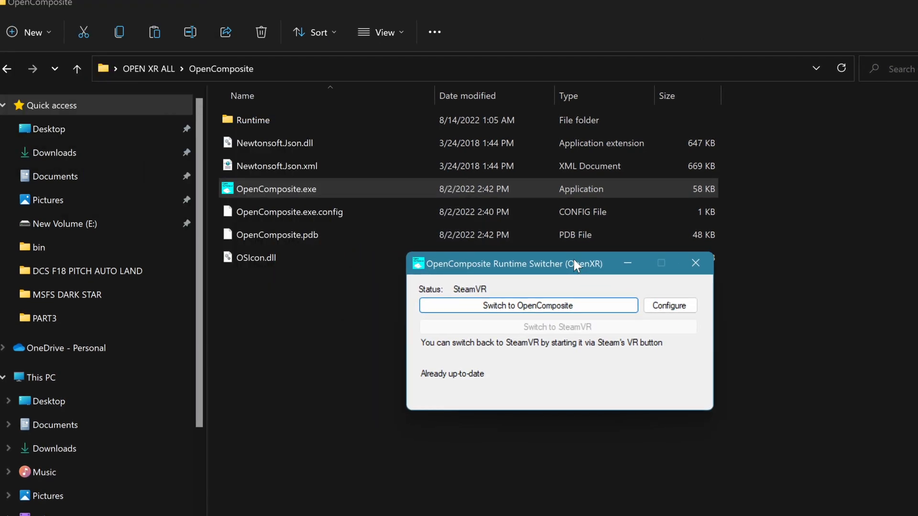
{"action": "left_click", "coordinate": [530, 308]}
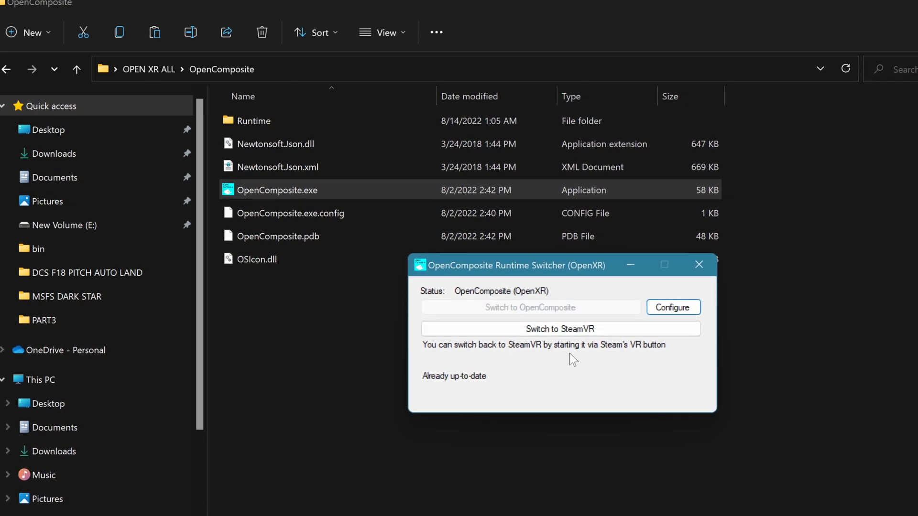
{"action": "left_click", "coordinate": [631, 265]}
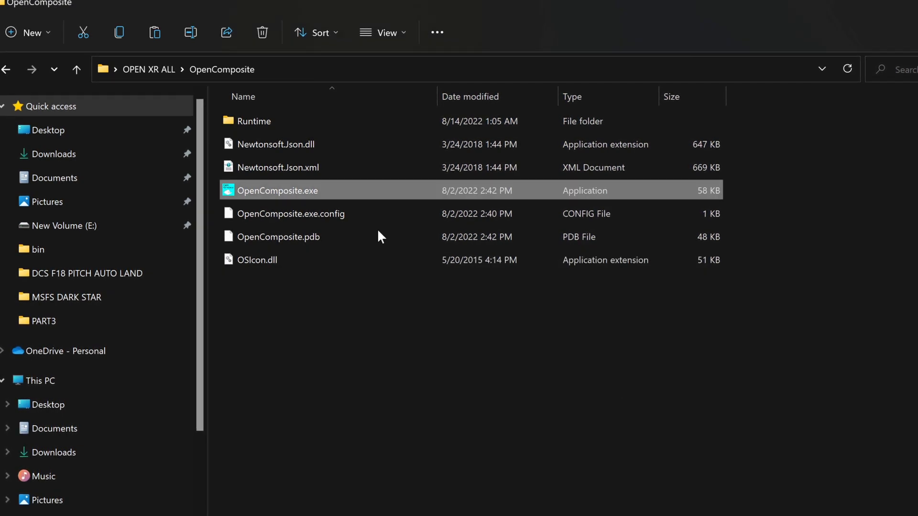
- Go back to OPEN XR ALL, select the 32BIT FILE and 64BIT FILE folders, then close Explorer
{"action": "left_click", "coordinate": [12, 64]}
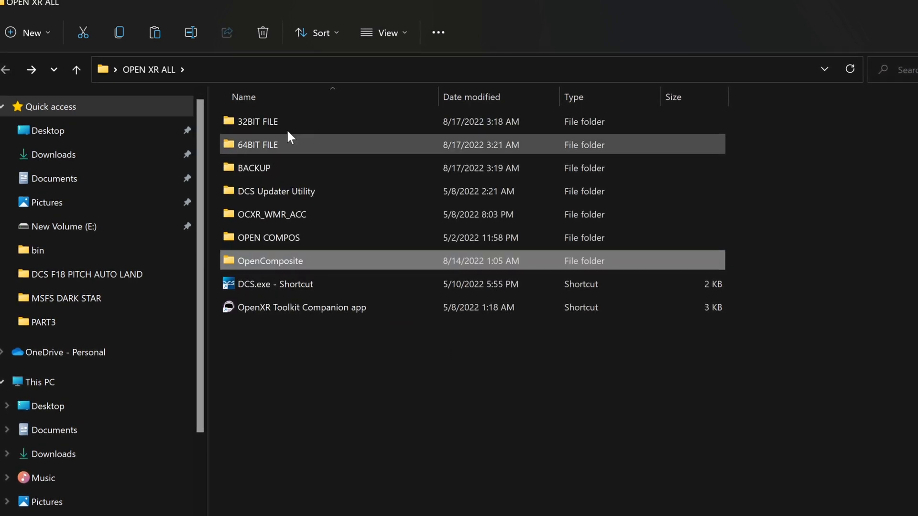
{"action": "left_click", "coordinate": [308, 119]}
{"action": "left_click", "coordinate": [312, 148], "text": "ctrl"}
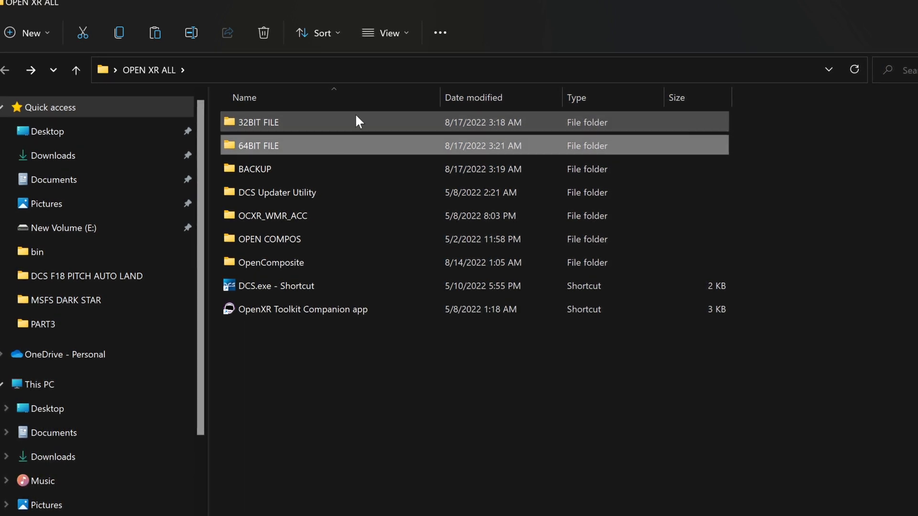
{"action": "left_click", "coordinate": [359, 143]}
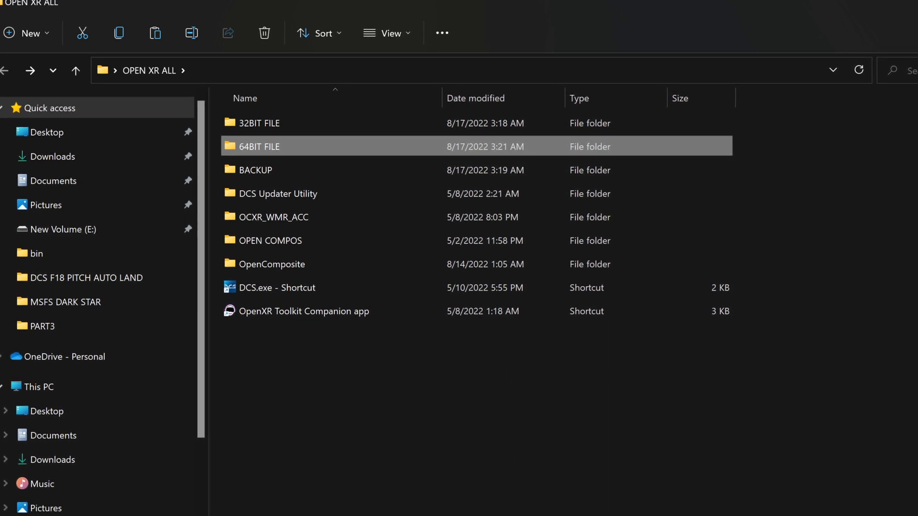
{"action": "key", "text": "alt+F4"}
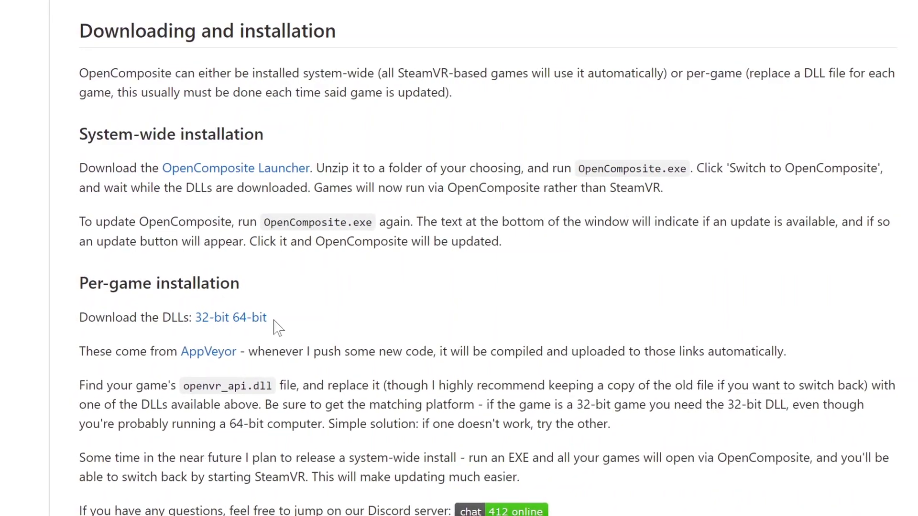
- Scroll the OpenComposite README down to the Configuration file section
{"action": "scroll", "coordinate": [378, 314], "scroll_direction": "down", "scroll_amount": 5}
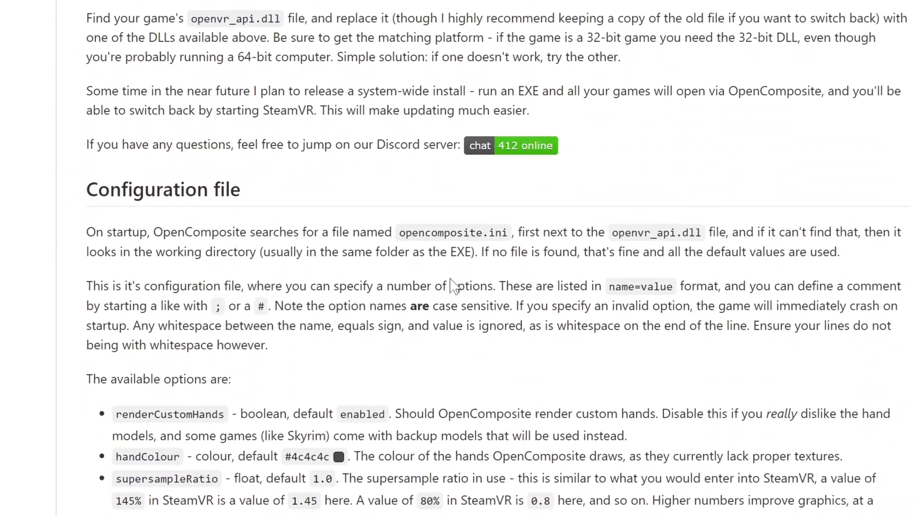
{"action": "scroll", "coordinate": [502, 267], "scroll_direction": "down", "scroll_amount": 3}
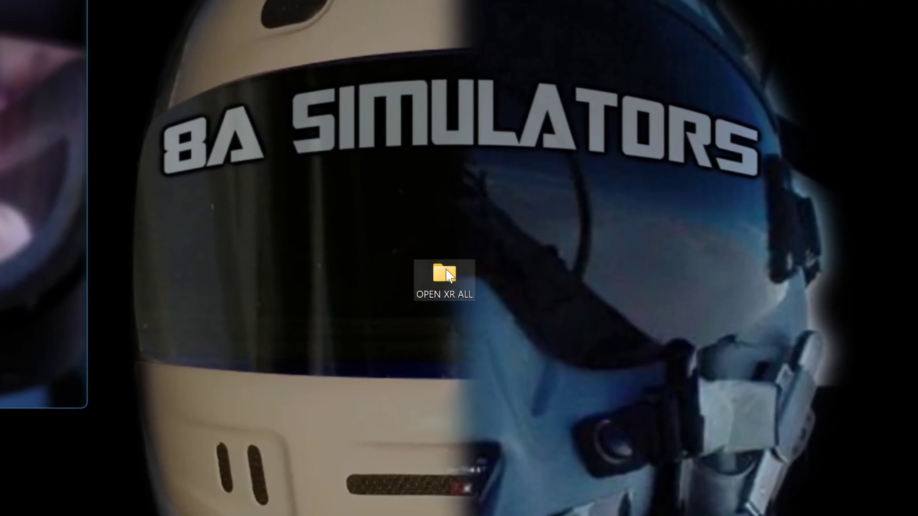
- Open OPEN XR ALL and look inside its 64BIT FILE and 32BIT FILE folders
{"action": "double_click", "coordinate": [445, 273]}
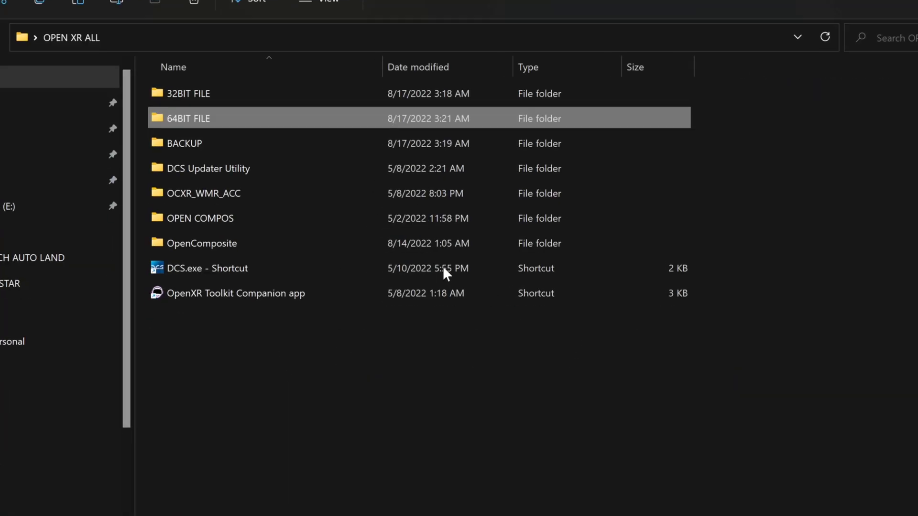
{"action": "double_click", "coordinate": [210, 118]}
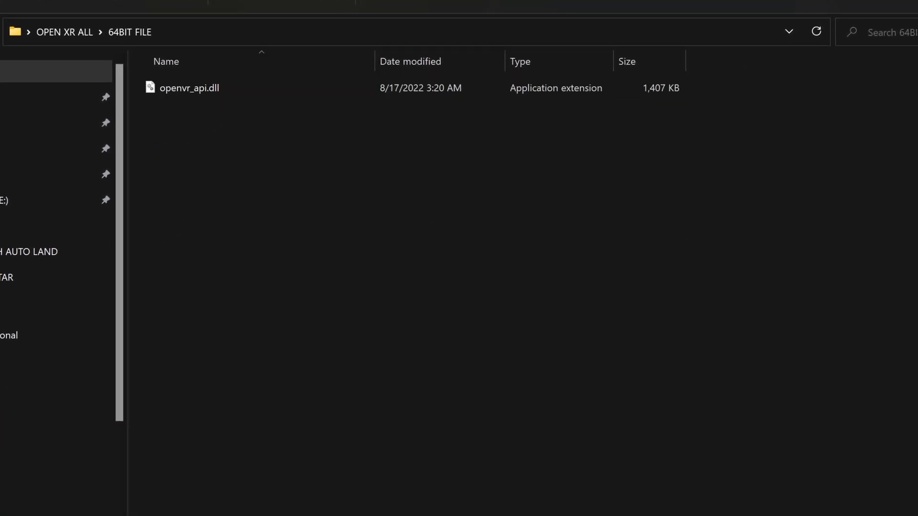
{"action": "key", "text": "alt+Left"}
{"action": "double_click", "coordinate": [180, 90]}
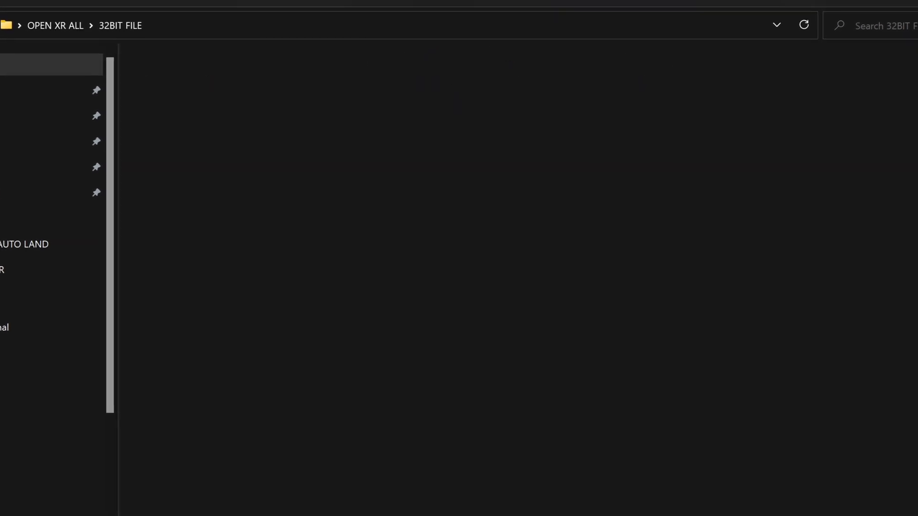
{"action": "key", "text": "alt+Left"}
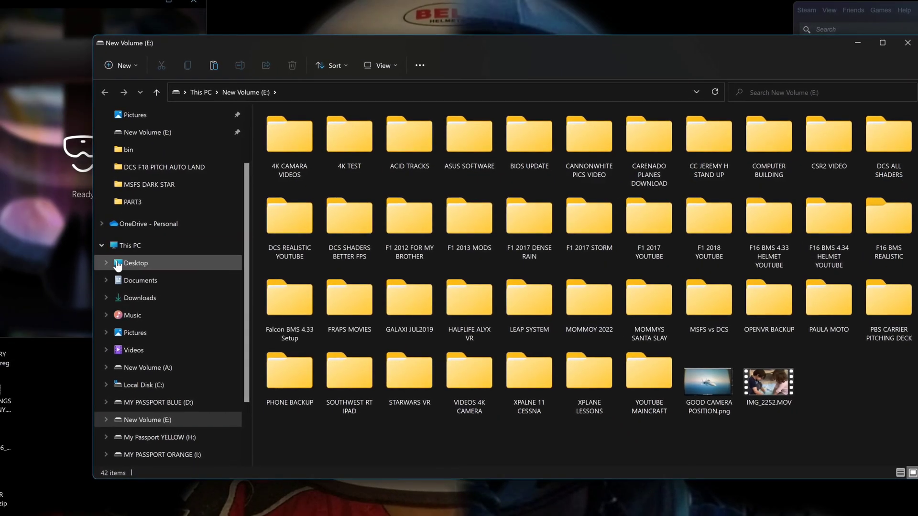
- Browse to New Volume (A:) > SteamLibrary > steamapps > common > DCSWorld > bin
{"action": "left_click", "coordinate": [125, 246]}
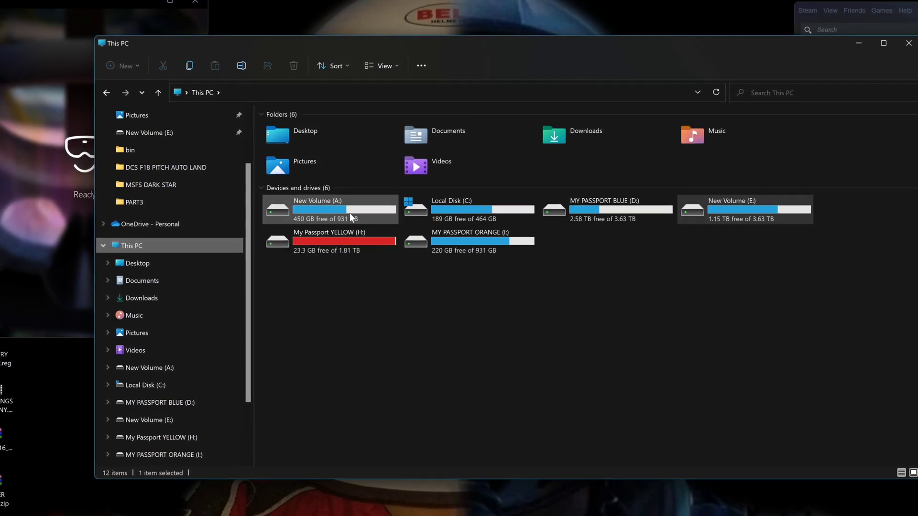
{"action": "double_click", "coordinate": [349, 213]}
{"action": "double_click", "coordinate": [318, 213]}
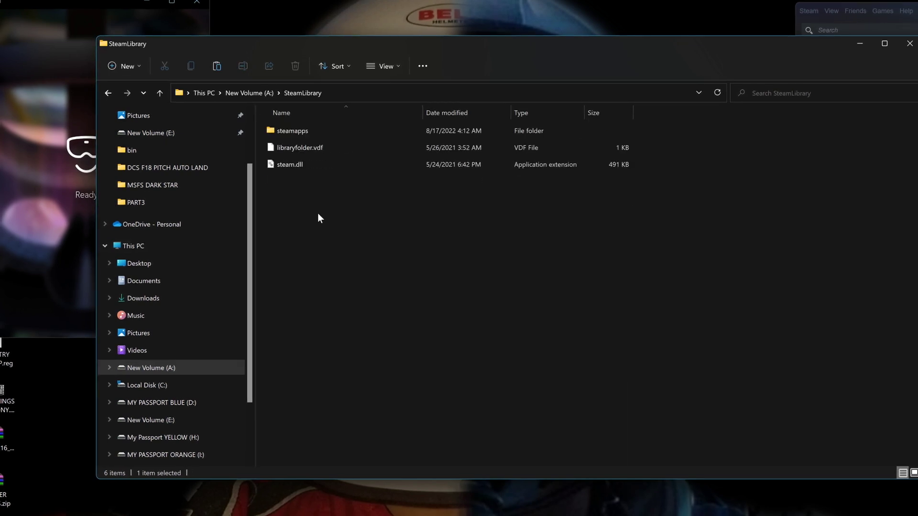
{"action": "left_click", "coordinate": [324, 129]}
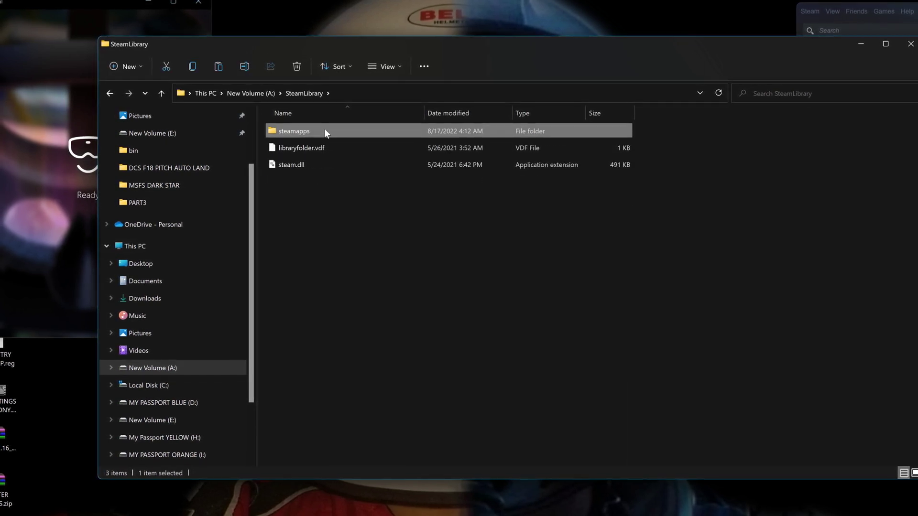
{"action": "double_click", "coordinate": [324, 128]}
{"action": "double_click", "coordinate": [325, 128]}
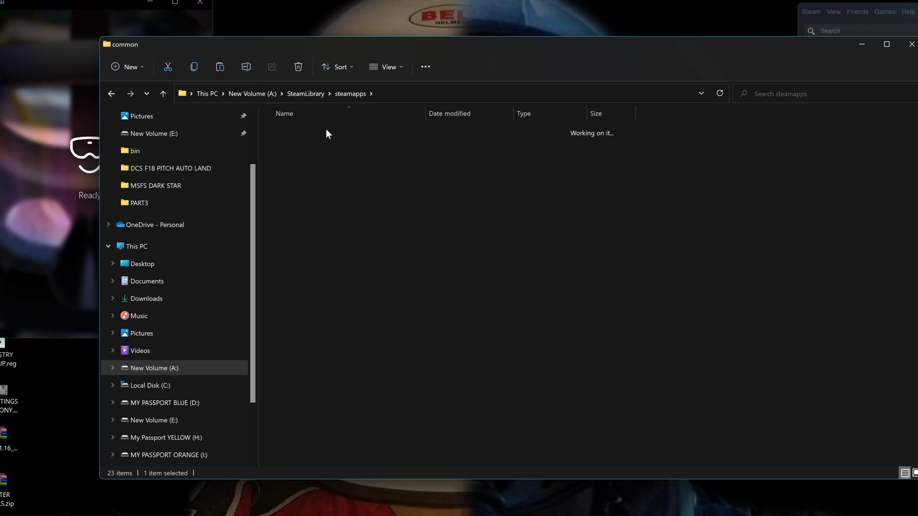
{"action": "double_click", "coordinate": [311, 199]}
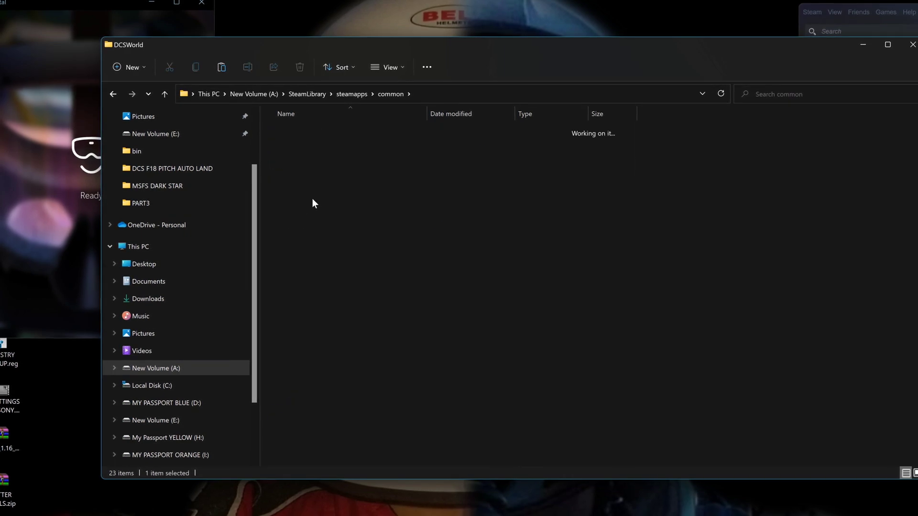
{"action": "double_click", "coordinate": [302, 167]}
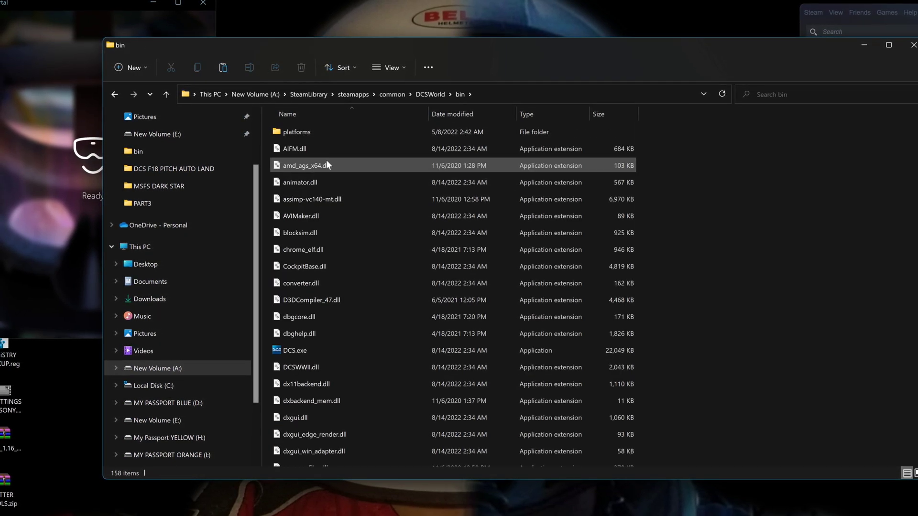
- Open OPEN XR ALL in a second Explorer window from the taskbar jump list
{"action": "left_click", "coordinate": [510, 94]}
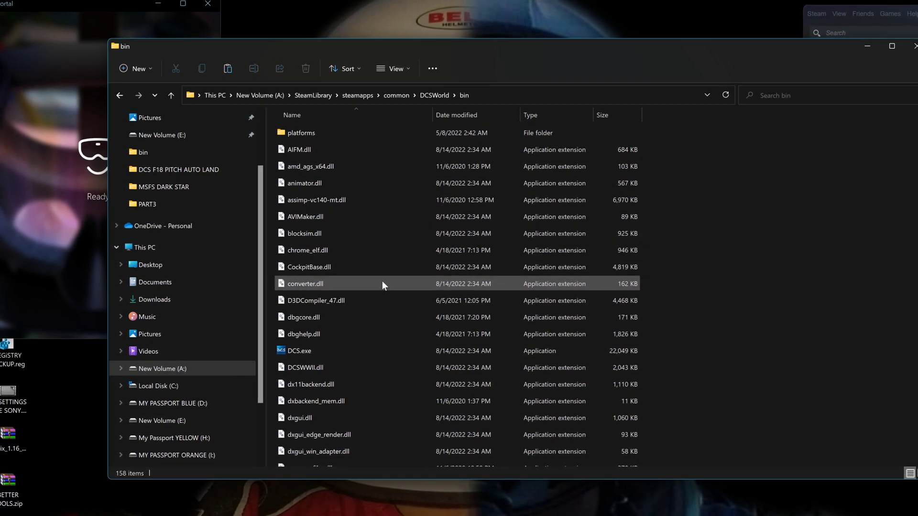
{"action": "left_click_drag", "start_coordinate": [460, 47], "coordinate": [414, 57]}
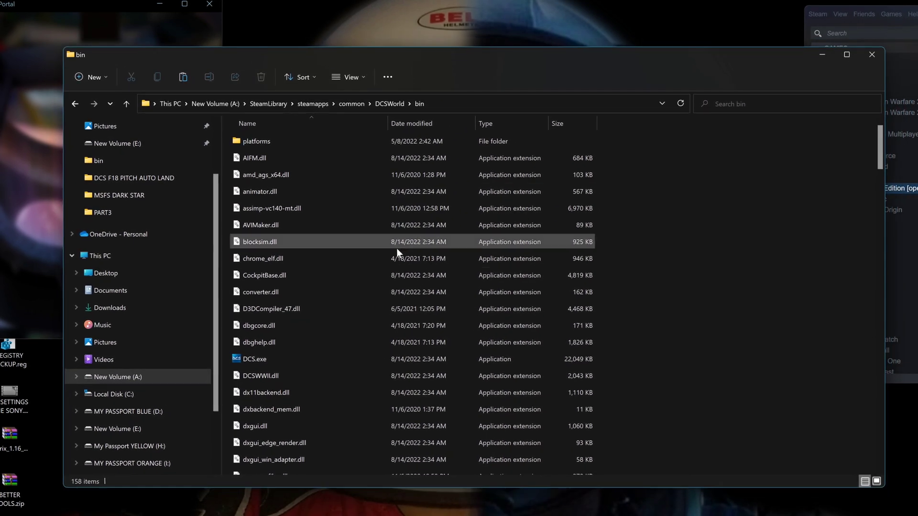
{"action": "scroll", "coordinate": [348, 313], "scroll_direction": "down", "scroll_amount": 2}
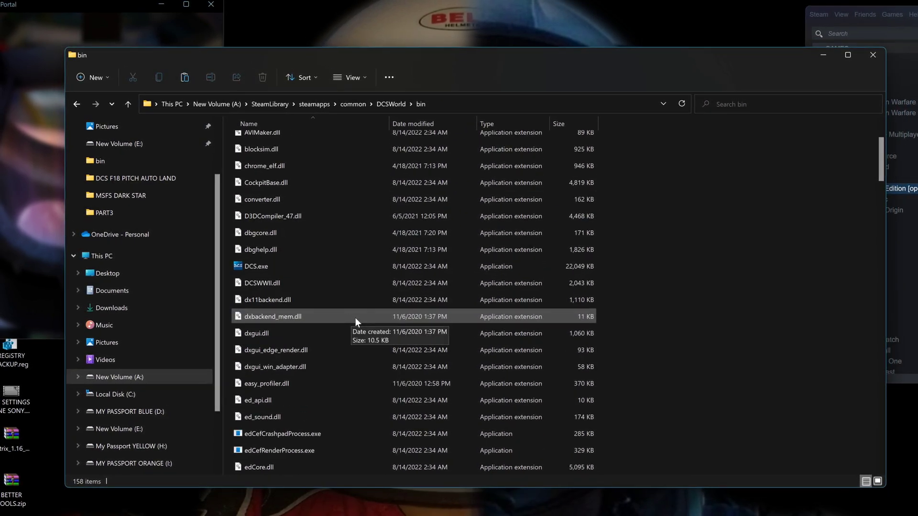
{"action": "scroll", "coordinate": [355, 317], "scroll_direction": "down", "scroll_amount": 12}
{"action": "scroll", "coordinate": [356, 317], "scroll_direction": "down", "scroll_amount": 20}
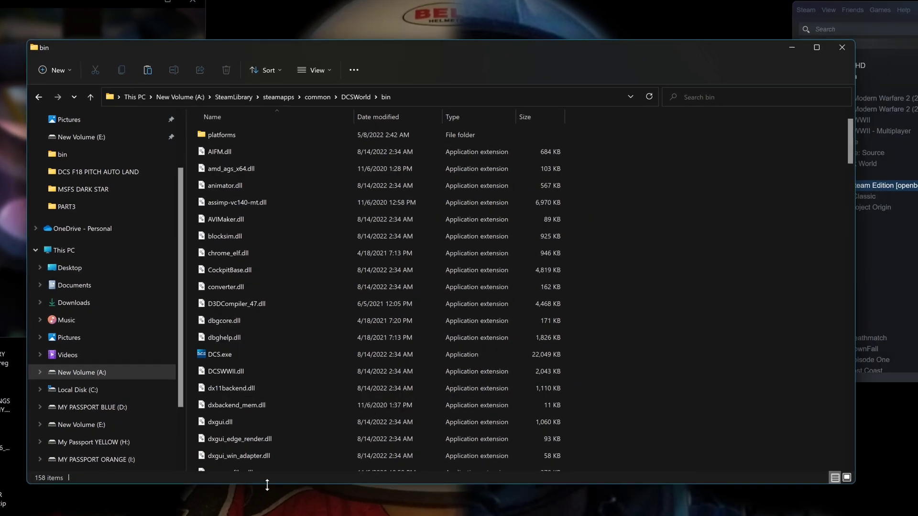
{"action": "right_click", "coordinate": [274, 515]}
{"action": "left_click", "coordinate": [219, 484]}
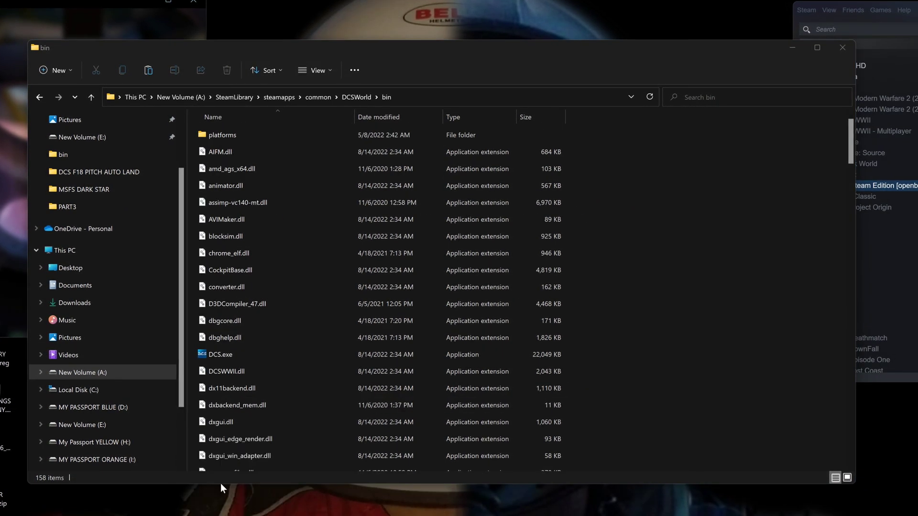
- Move openvr_api.dll from 32BIT FILE into the DCSWorld bin folder, replacing the existing copy
{"action": "left_click_drag", "start_coordinate": [337, 36], "coordinate": [647, 49]}
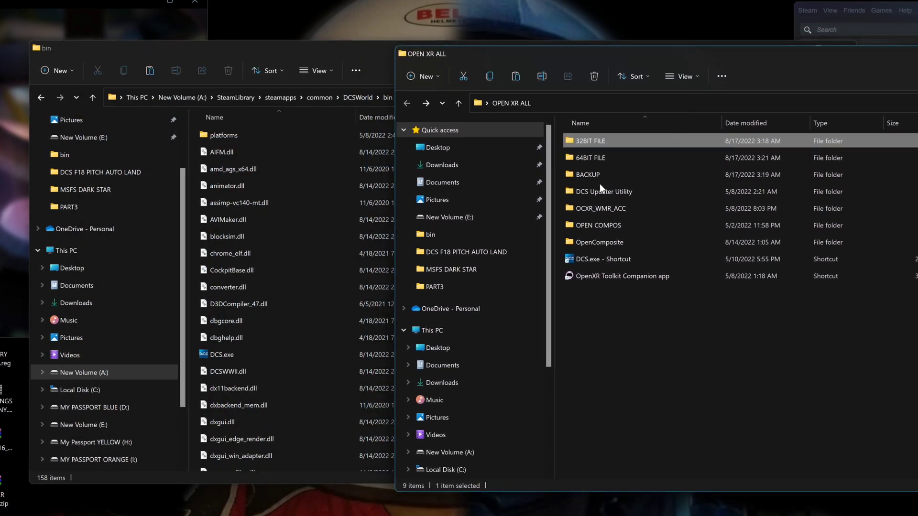
{"action": "double_click", "coordinate": [609, 138]}
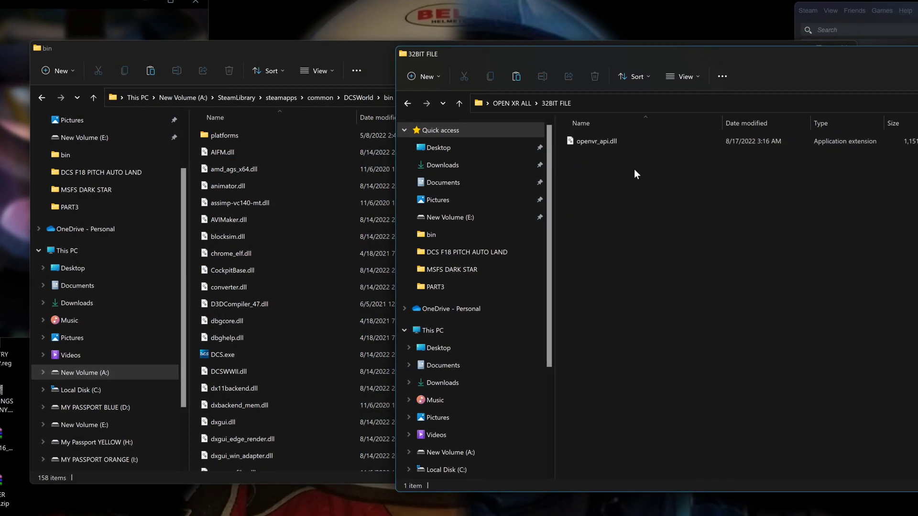
{"action": "right_click", "coordinate": [624, 138]}
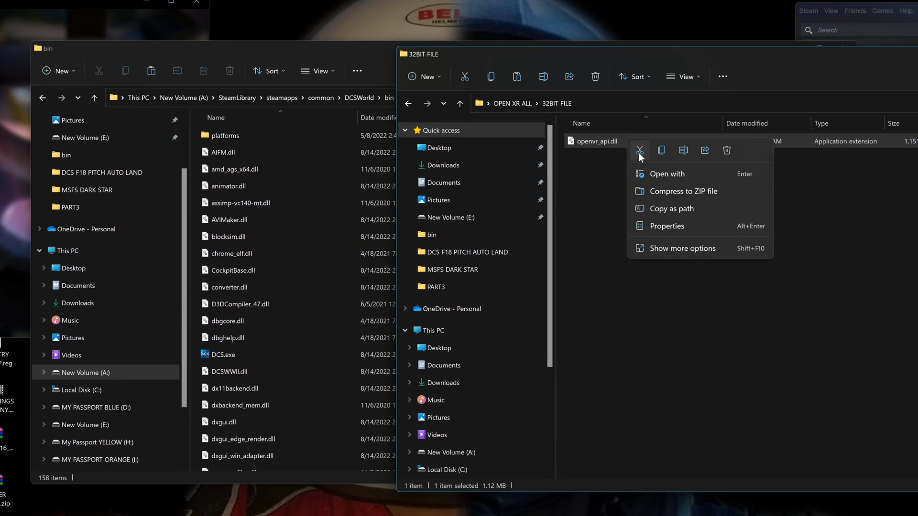
{"action": "left_click", "coordinate": [639, 152]}
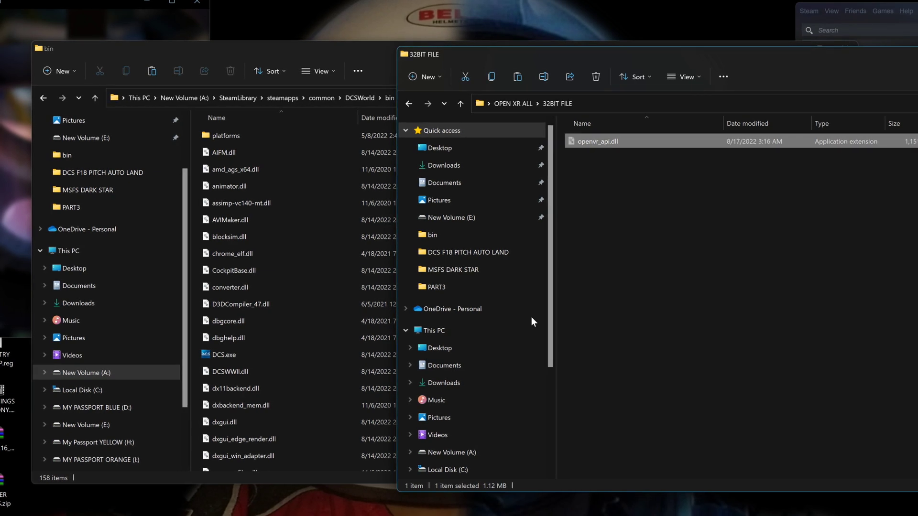
{"action": "left_click", "coordinate": [337, 312]}
{"action": "left_click", "coordinate": [701, 265]}
{"action": "right_click", "coordinate": [717, 262]}
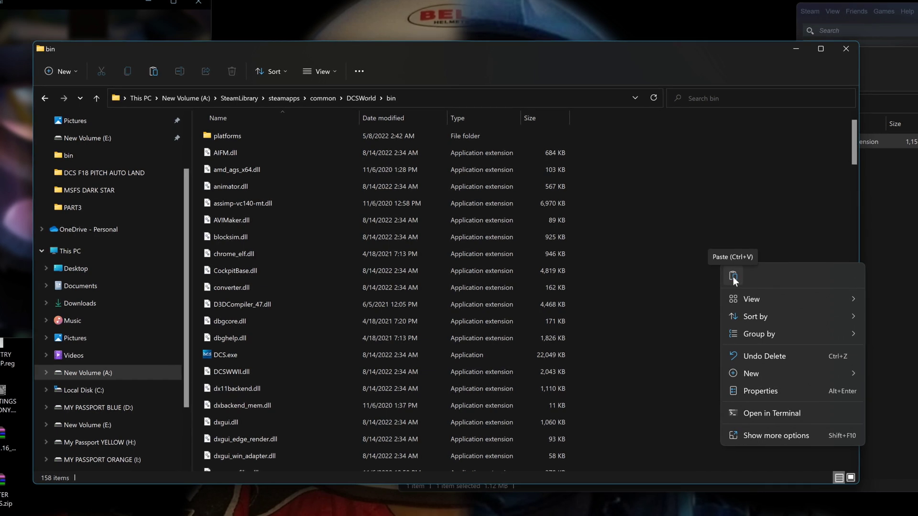
{"action": "left_click", "coordinate": [734, 278]}
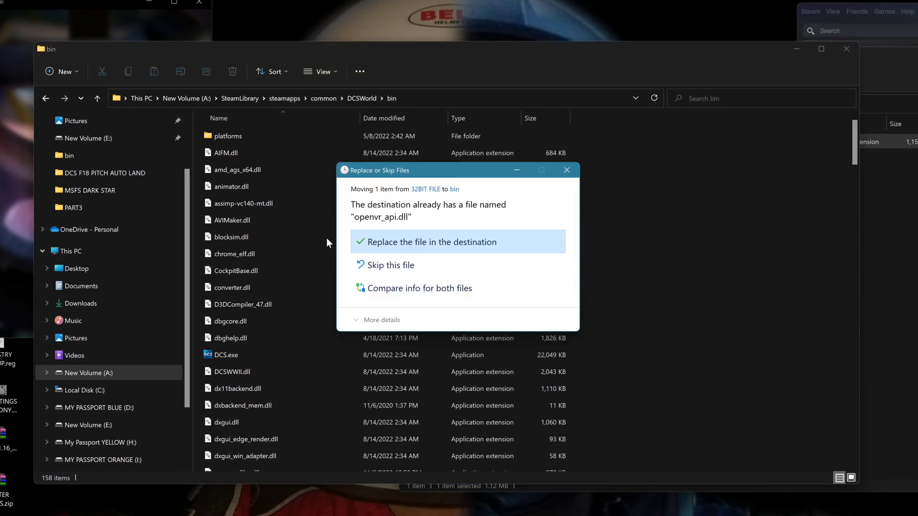
{"action": "left_click", "coordinate": [414, 267]}
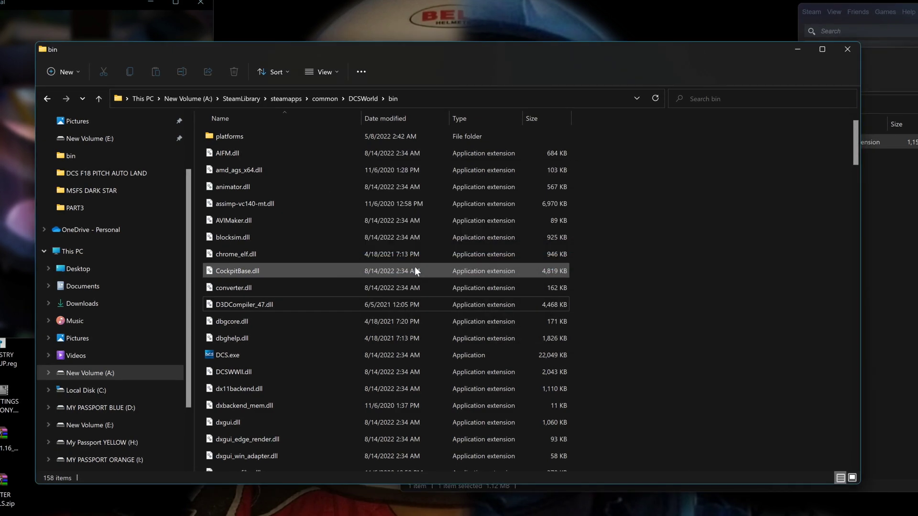
- Scroll through the bin folder and select the newly pasted openvr_api.dll
{"action": "scroll", "coordinate": [644, 268], "scroll_direction": "down", "scroll_amount": 12}
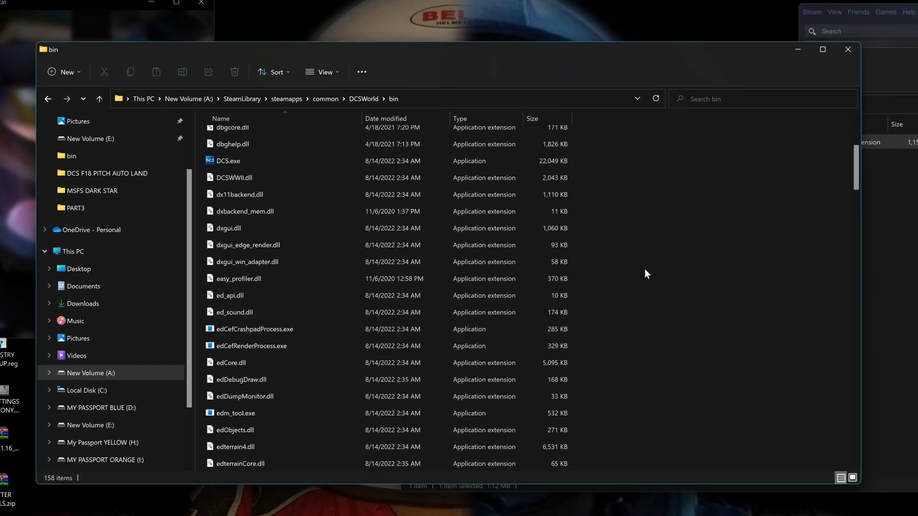
{"action": "scroll", "coordinate": [644, 268], "scroll_direction": "down", "scroll_amount": 10}
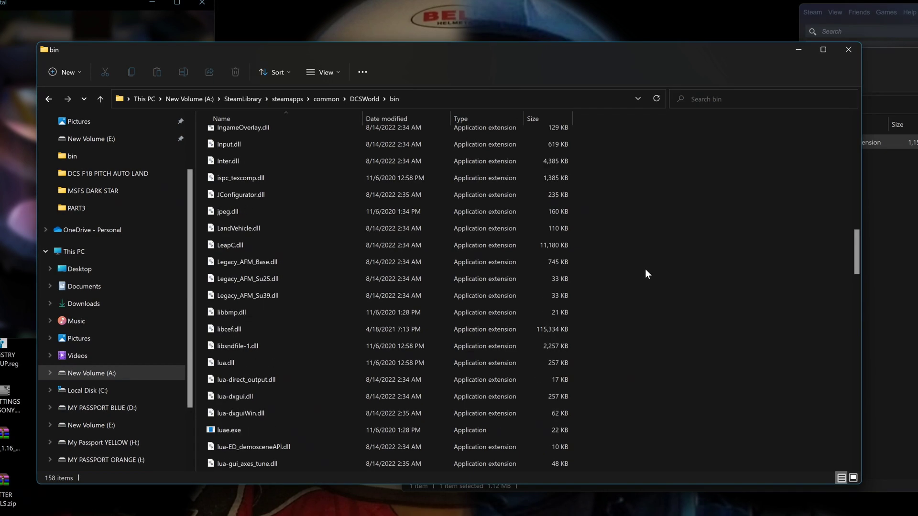
{"action": "scroll", "coordinate": [646, 270], "scroll_direction": "down", "scroll_amount": 3}
{"action": "left_click", "coordinate": [875, 277]}
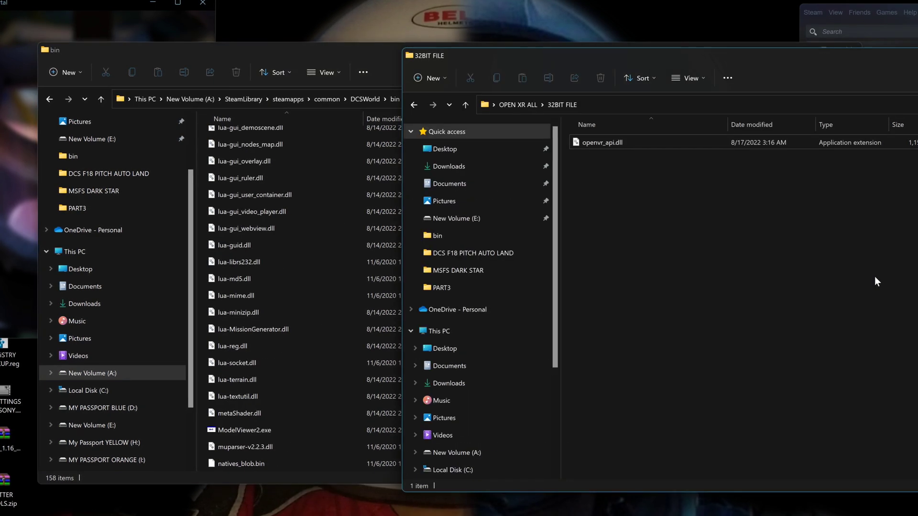
{"action": "scroll", "coordinate": [352, 376], "scroll_direction": "down", "scroll_amount": 4}
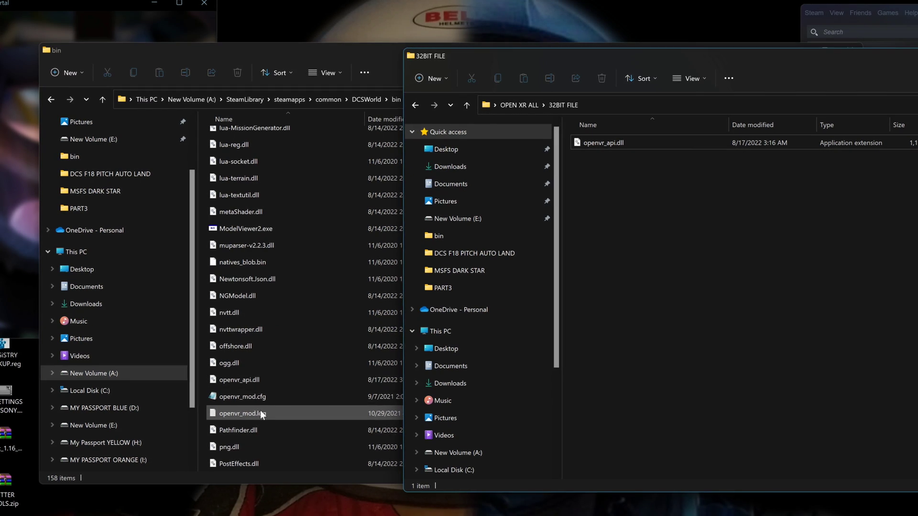
{"action": "left_click", "coordinate": [278, 380]}
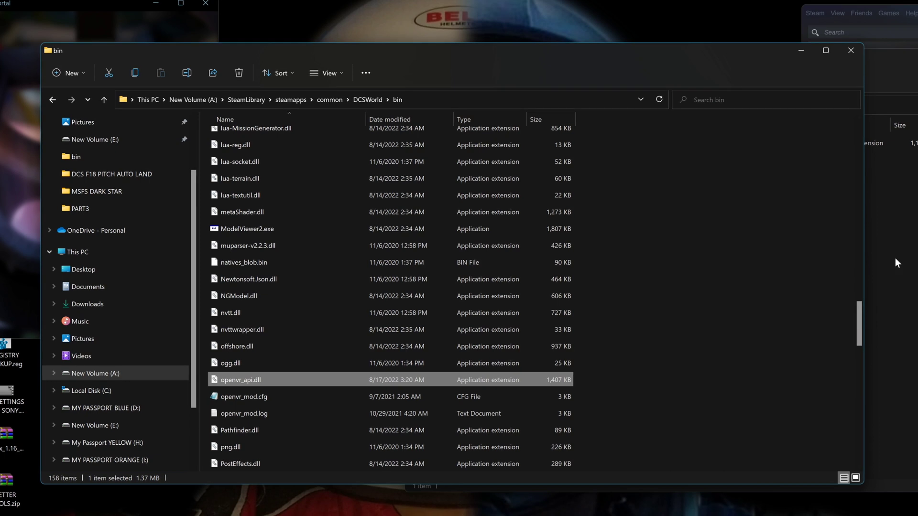
- In the second window, check 64BIT FILE and BACKUP > bin, then return to OPEN XR ALL
{"action": "left_click", "coordinate": [901, 244]}
{"action": "left_click", "coordinate": [417, 103]}
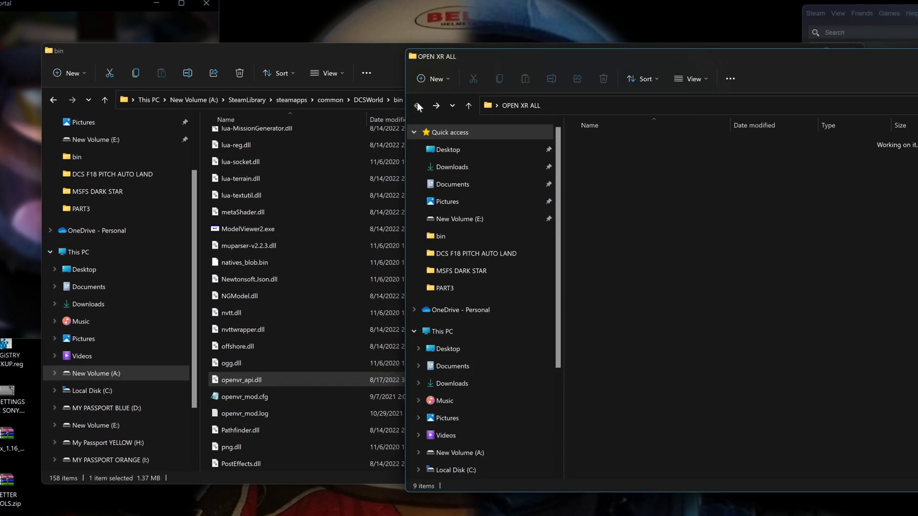
{"action": "double_click", "coordinate": [615, 159]}
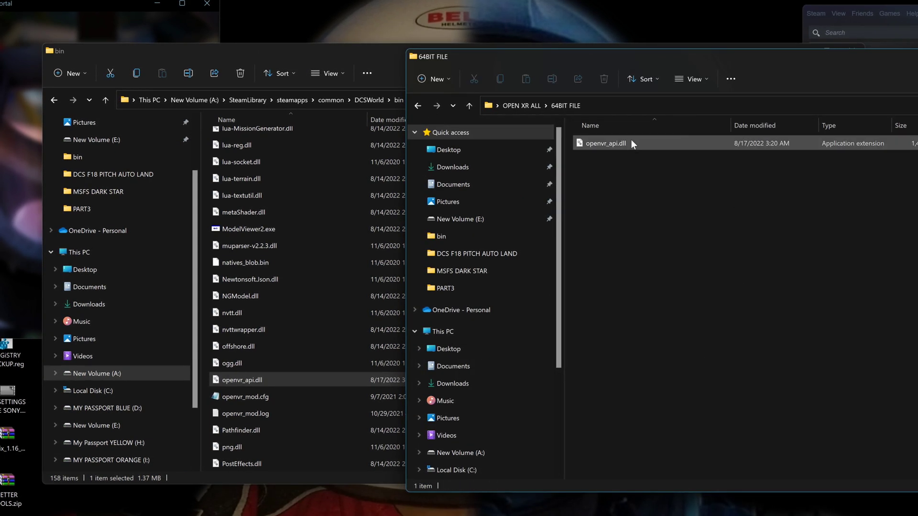
{"action": "left_click", "coordinate": [419, 105]}
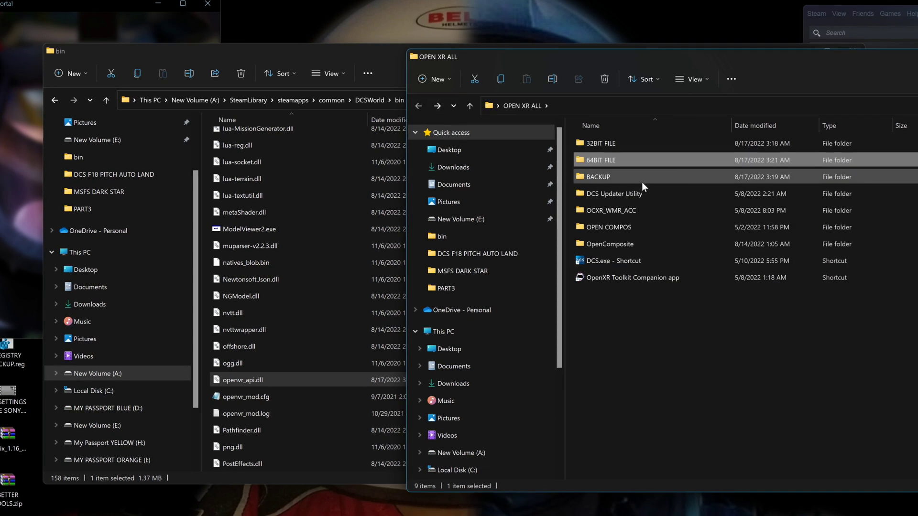
{"action": "double_click", "coordinate": [624, 176]}
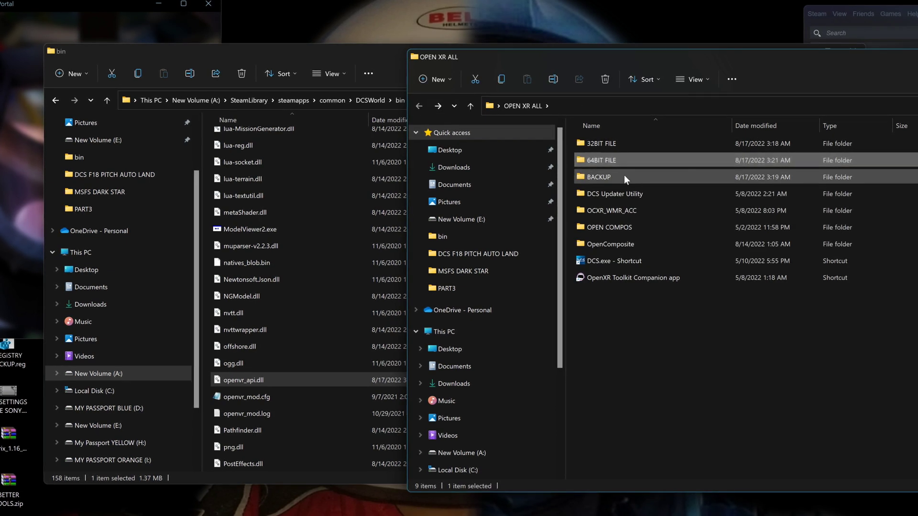
{"action": "double_click", "coordinate": [595, 143]}
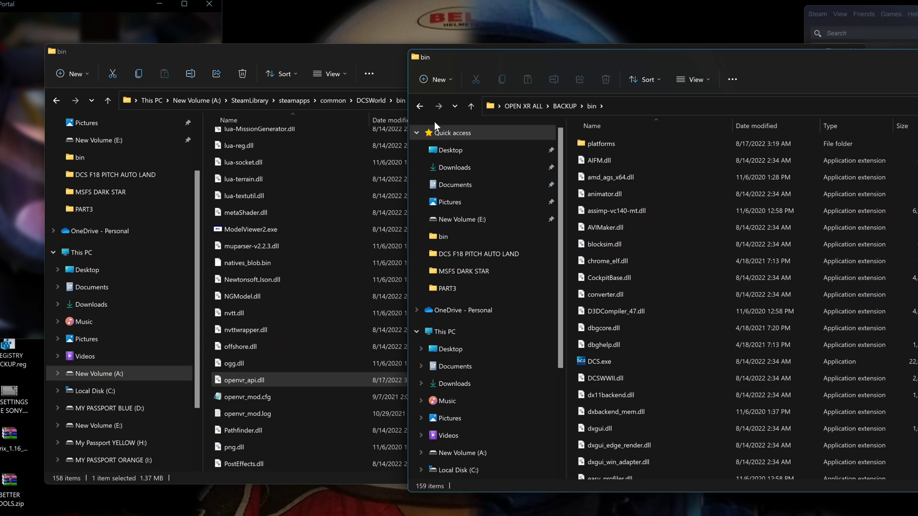
{"action": "left_click", "coordinate": [420, 105]}
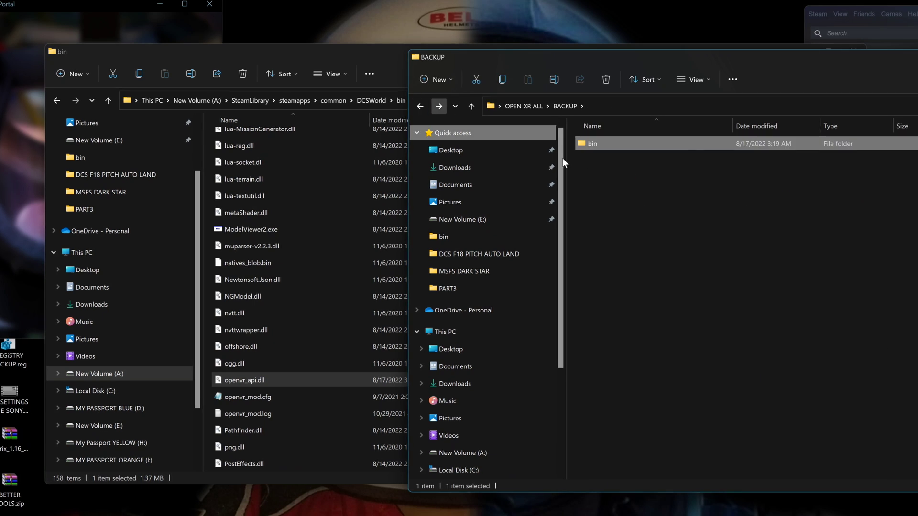
{"action": "left_click", "coordinate": [418, 106]}
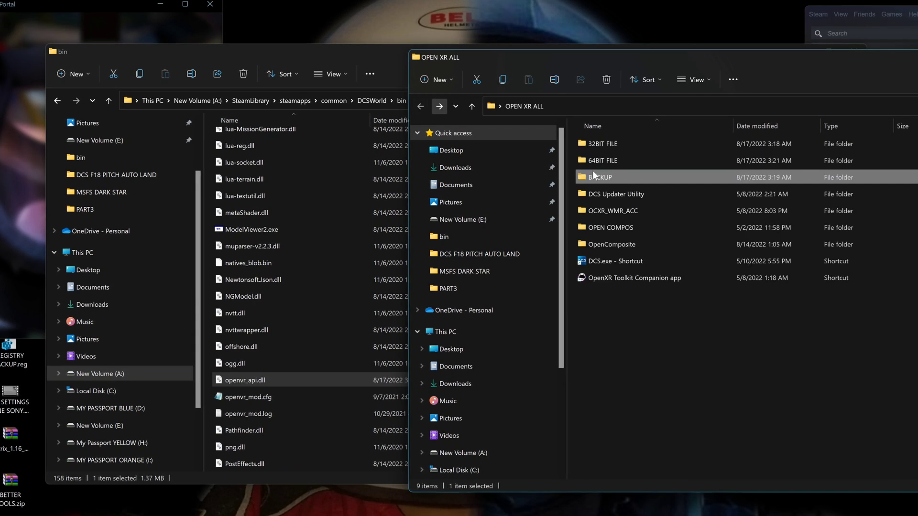
- Launch DCS Updater Utility.exe from its folder, run Clean, and mark the exception lines
{"action": "double_click", "coordinate": [647, 192]}
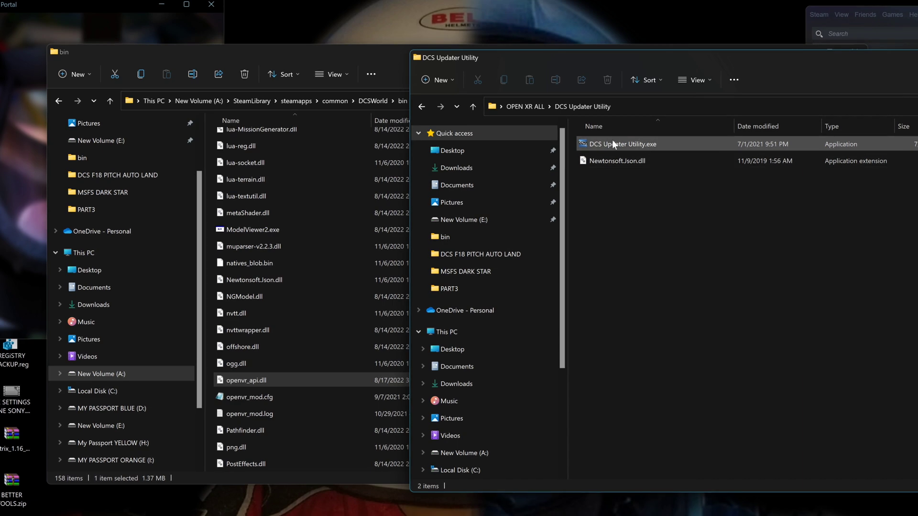
{"action": "double_click", "coordinate": [626, 143]}
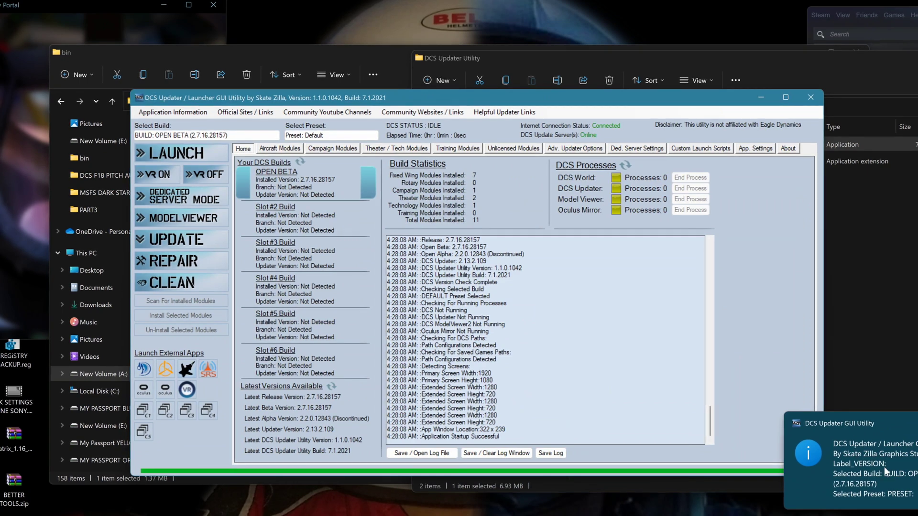
{"action": "left_click", "coordinate": [182, 283]}
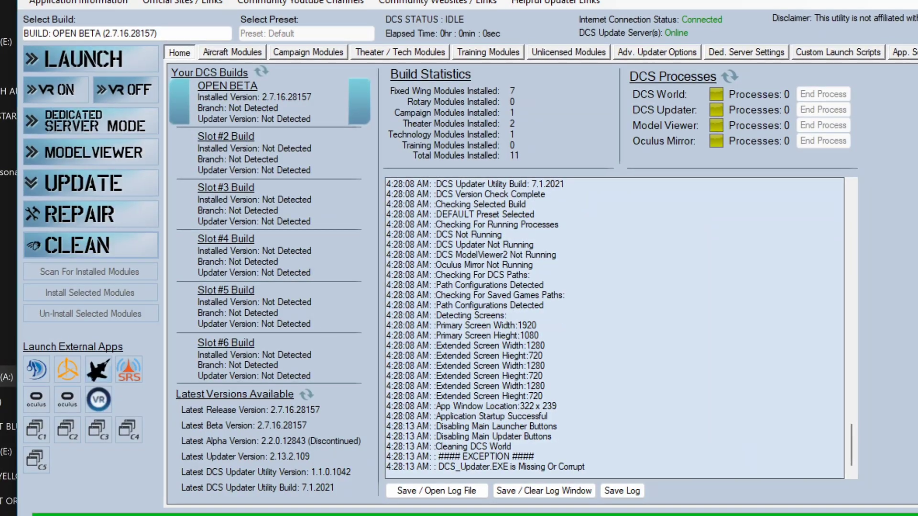
{"action": "left_click_drag", "start_coordinate": [586, 466], "coordinate": [400, 423]}
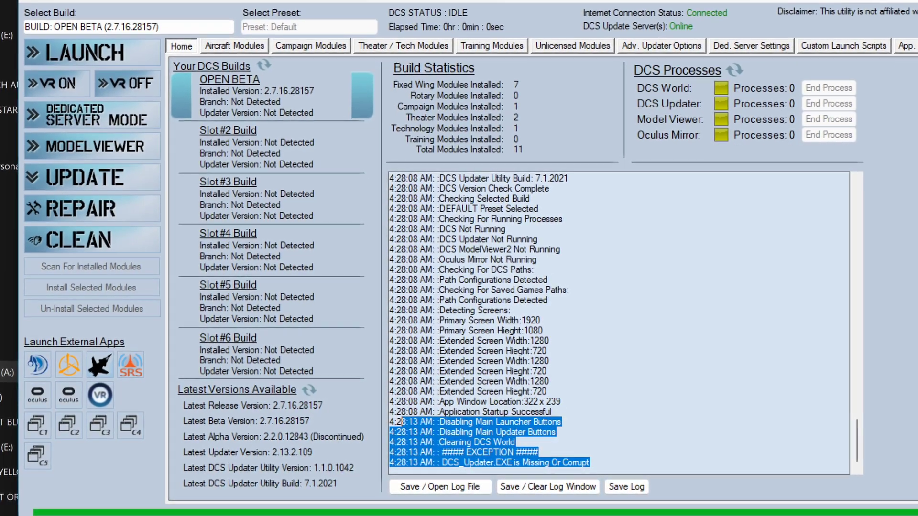
- Retry Clean four more times and mark the new DCS_Updater.EXE missing-or-corrupt errors
{"action": "left_click", "coordinate": [86, 242]}
{"action": "left_click", "coordinate": [87, 241]}
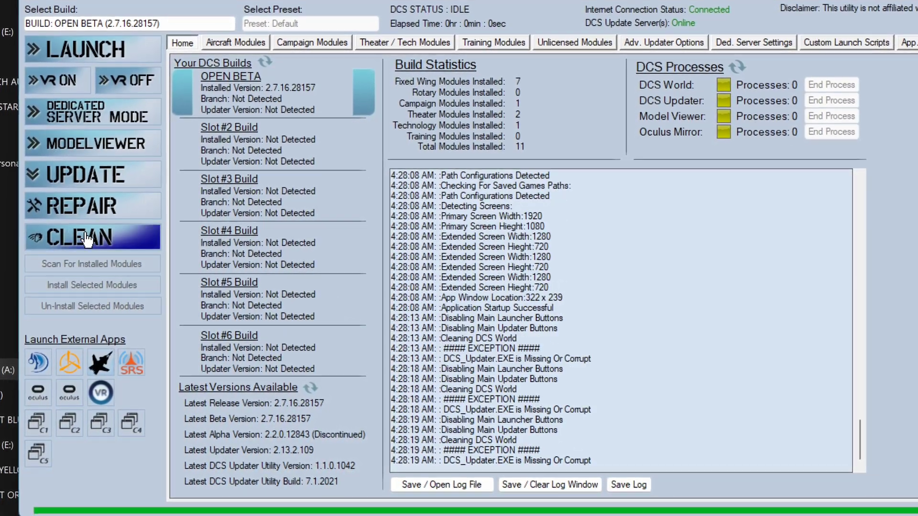
{"action": "left_click", "coordinate": [87, 241]}
{"action": "left_click", "coordinate": [87, 241]}
{"action": "left_click", "coordinate": [87, 241]}
{"action": "left_click", "coordinate": [87, 237]}
{"action": "left_click_drag", "start_coordinate": [593, 459], "coordinate": [484, 386]}
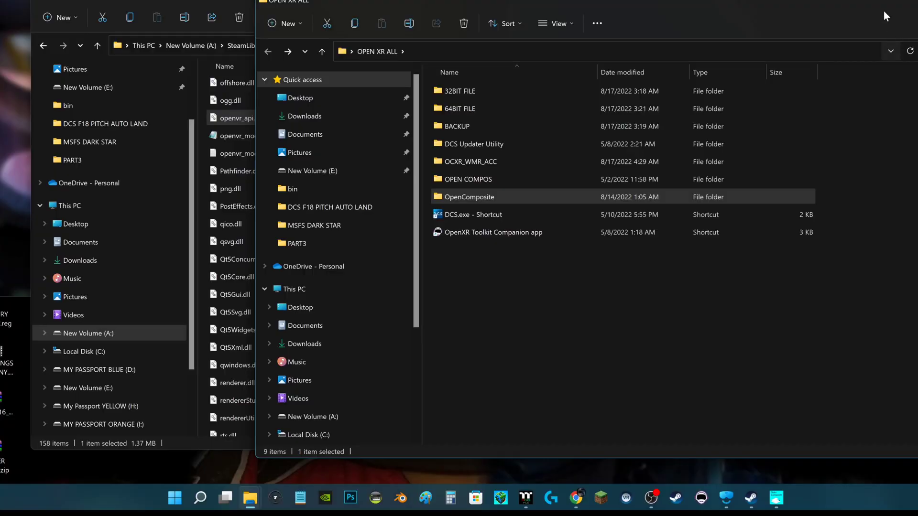
- Move the OPEN XR ALL window aside and close it
{"action": "left_click_drag", "start_coordinate": [883, 11], "coordinate": [700, 8]}
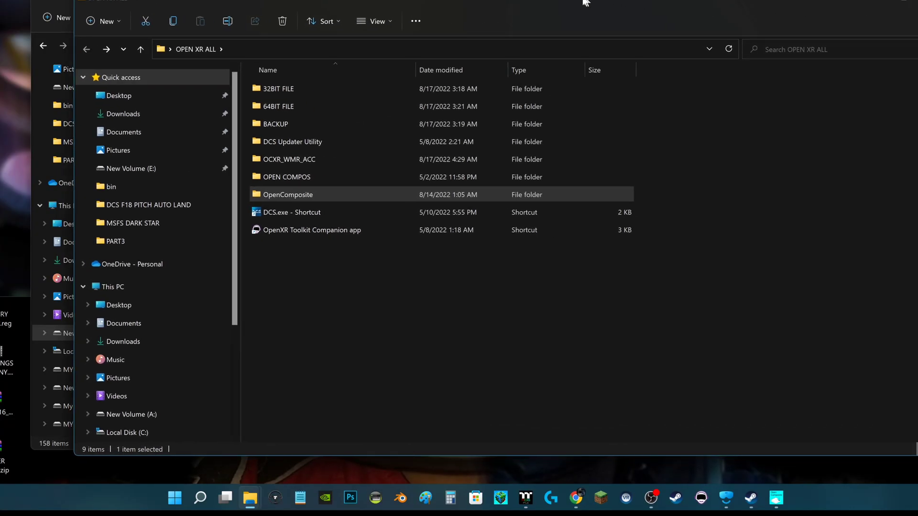
{"action": "key", "text": "ctrl+w"}
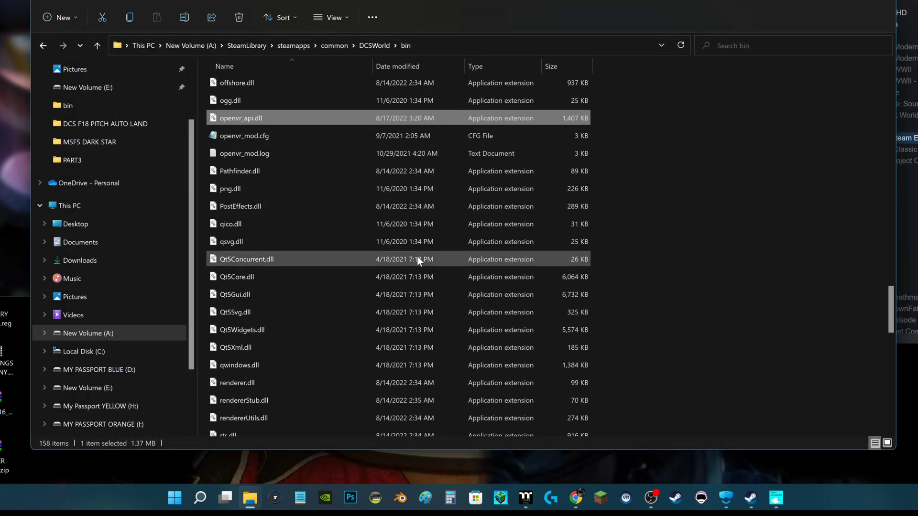
{"action": "scroll", "coordinate": [417, 256], "scroll_direction": "up", "scroll_amount": 5}
{"action": "scroll", "coordinate": [417, 256], "scroll_direction": "up", "scroll_amount": 10}
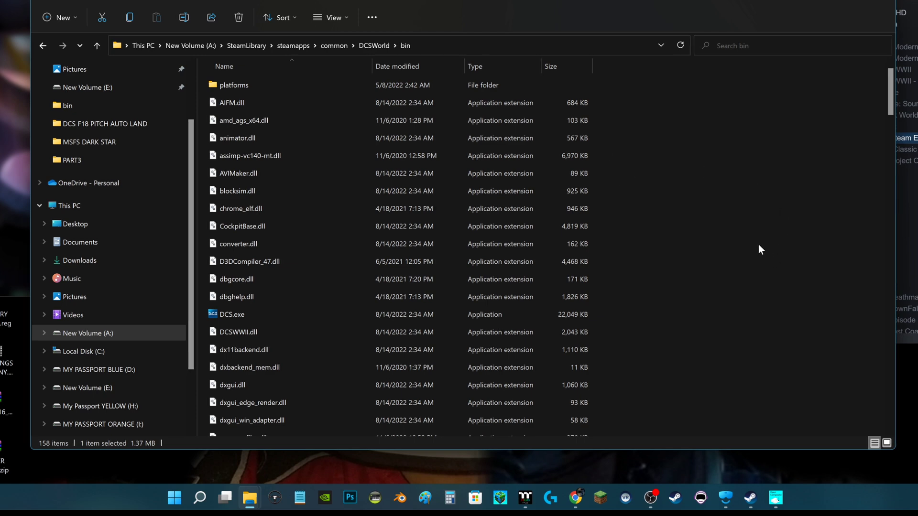
- Bring up the OpenXR Toolkit companion window on the right and minimize the DCSWorld bin Explorer window
{"action": "left_click", "coordinate": [699, 499]}
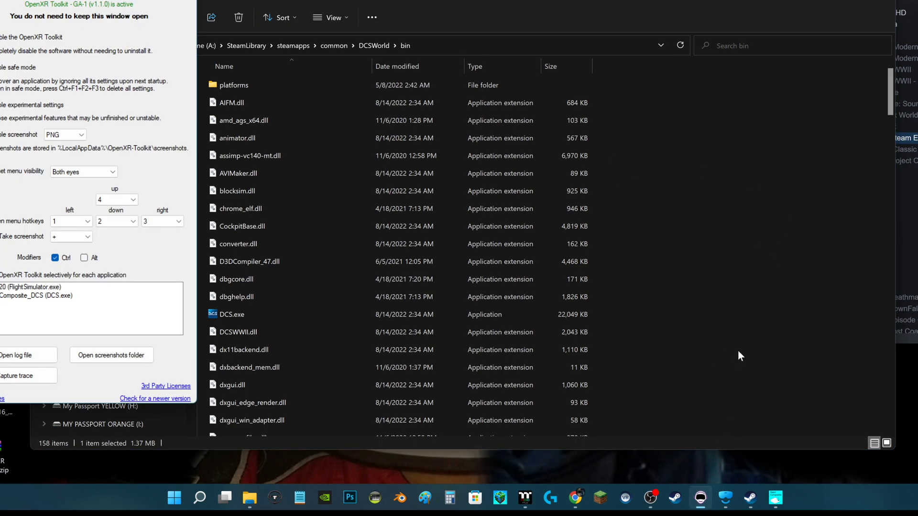
{"action": "left_click_drag", "start_coordinate": [96, 10], "coordinate": [722, 37]}
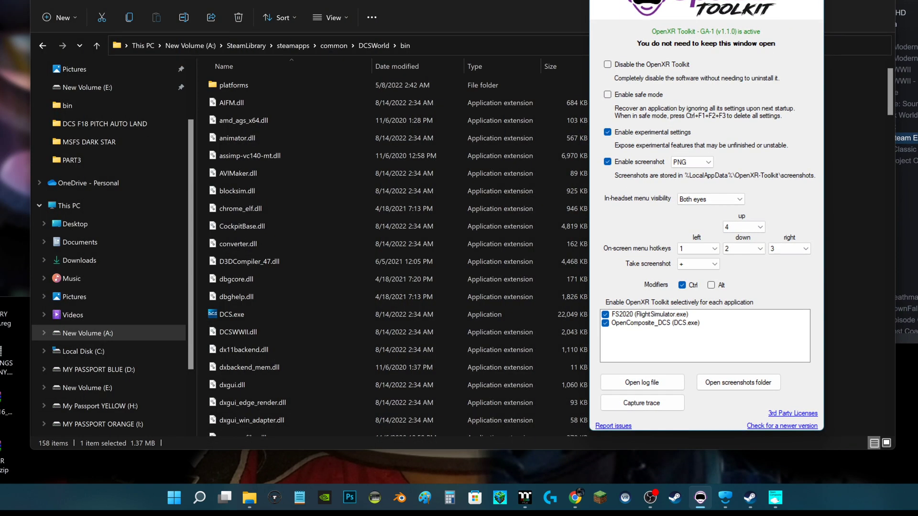
{"action": "left_click", "coordinate": [492, 3]}
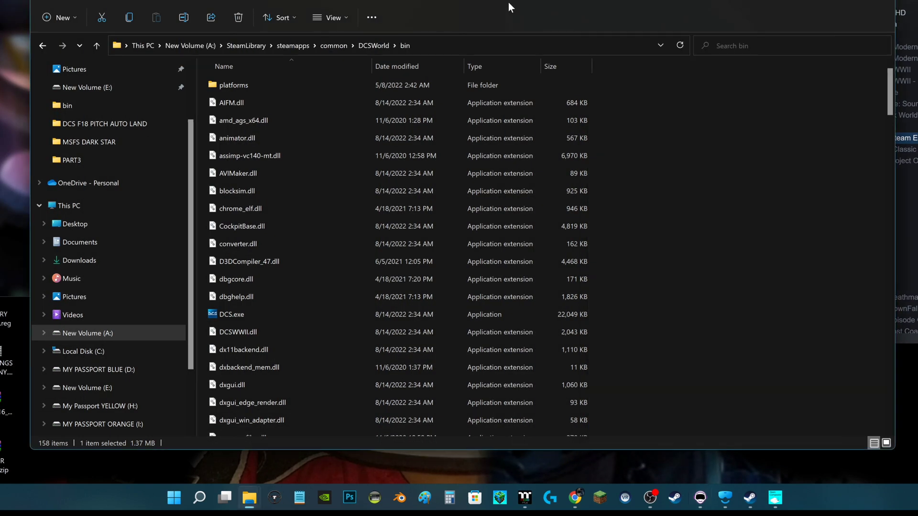
{"action": "left_click", "coordinate": [827, 7]}
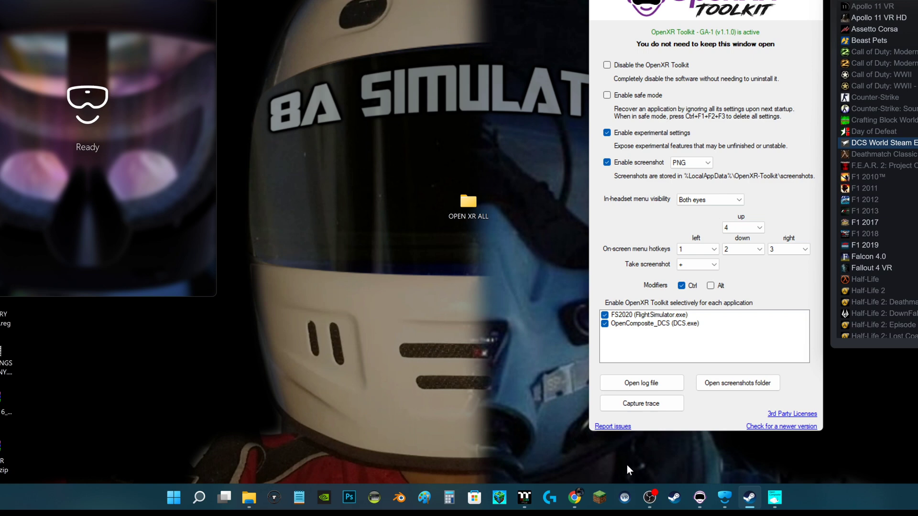
- Shift OpenXR Toolkit further right and open the OpenComposite Runtime Switcher in the lower left
{"action": "left_click_drag", "start_coordinate": [708, 21], "coordinate": [911, 20]}
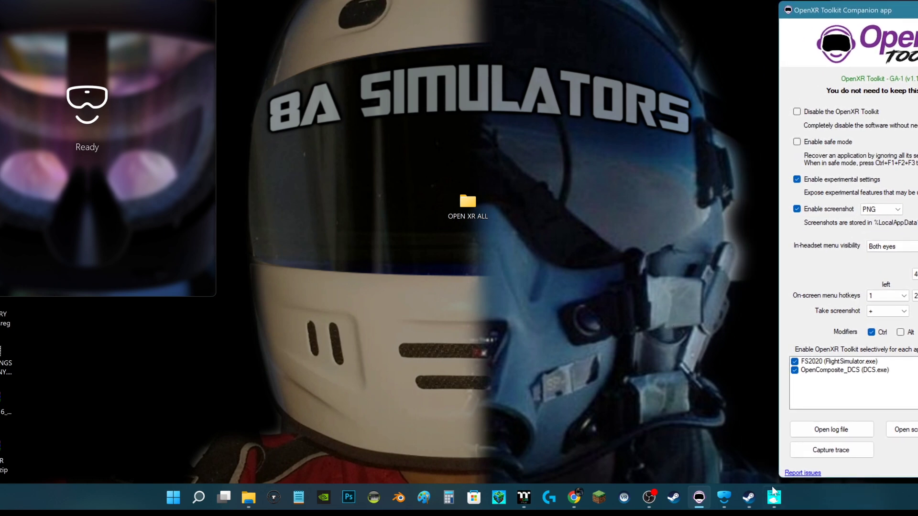
{"action": "left_click", "coordinate": [774, 499]}
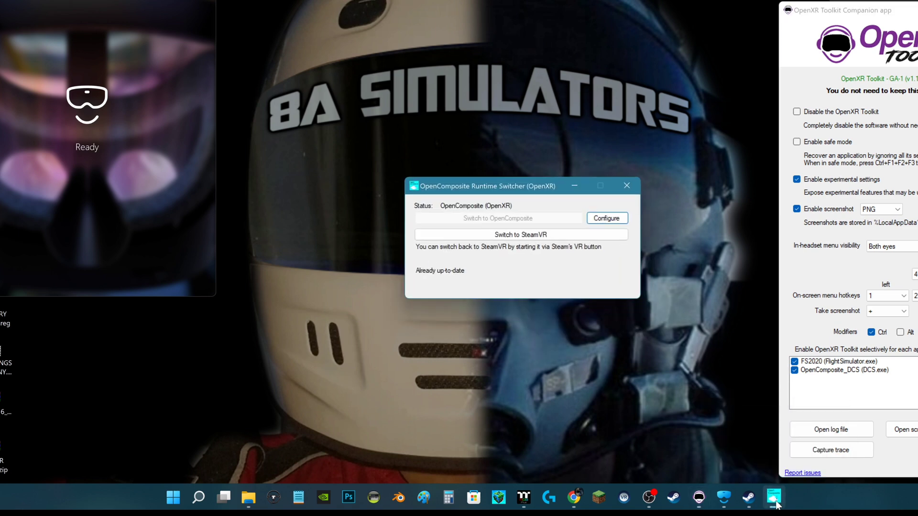
{"action": "left_click_drag", "start_coordinate": [542, 184], "coordinate": [69, 316]}
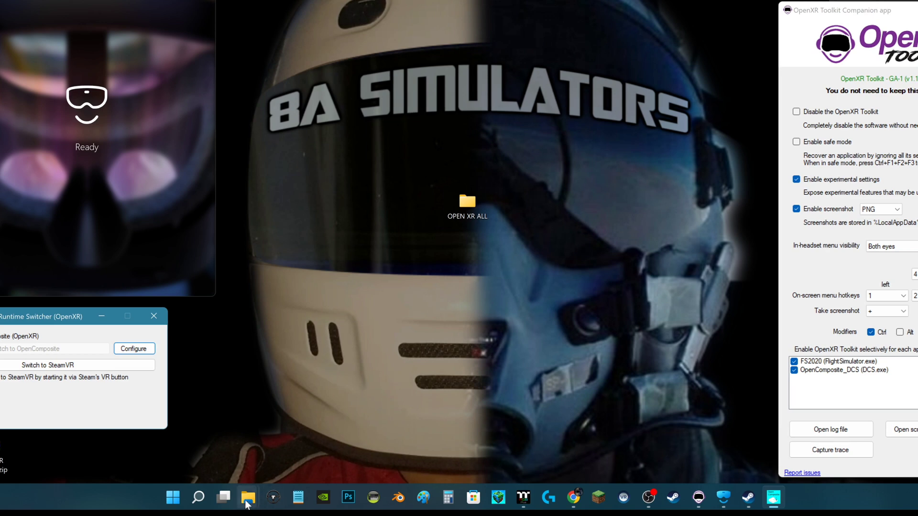
- Close the duplicate bin folder window from the taskbar's Explorer window list
{"action": "mouse_move", "coordinate": [248, 502]}
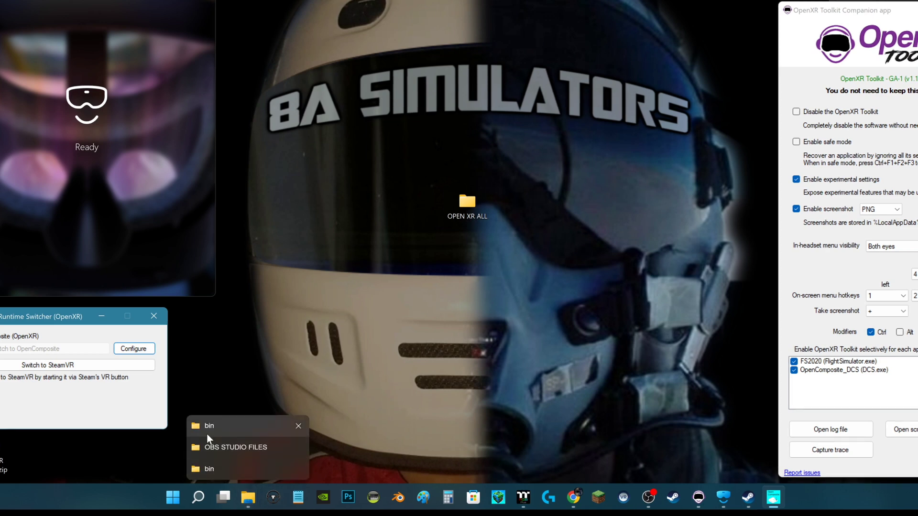
{"action": "left_click", "coordinate": [266, 428]}
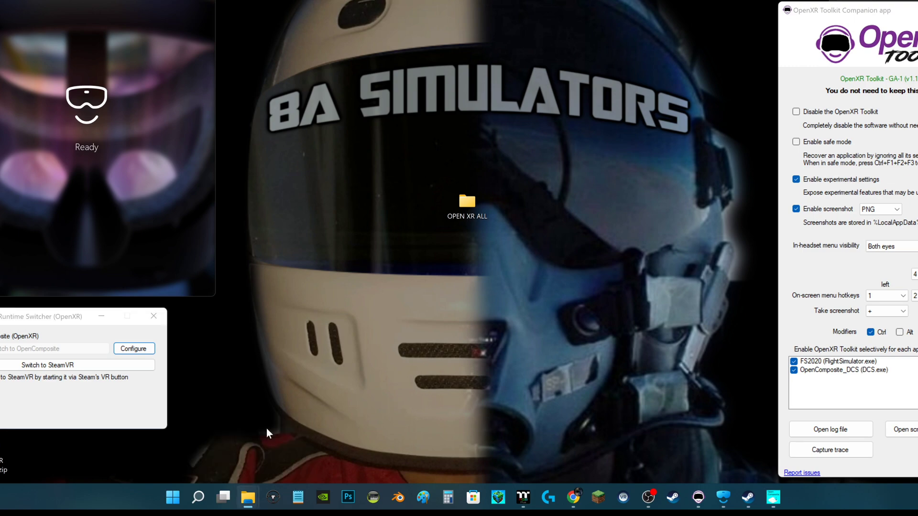
{"action": "mouse_move", "coordinate": [248, 495]}
{"action": "left_click", "coordinate": [296, 425]}
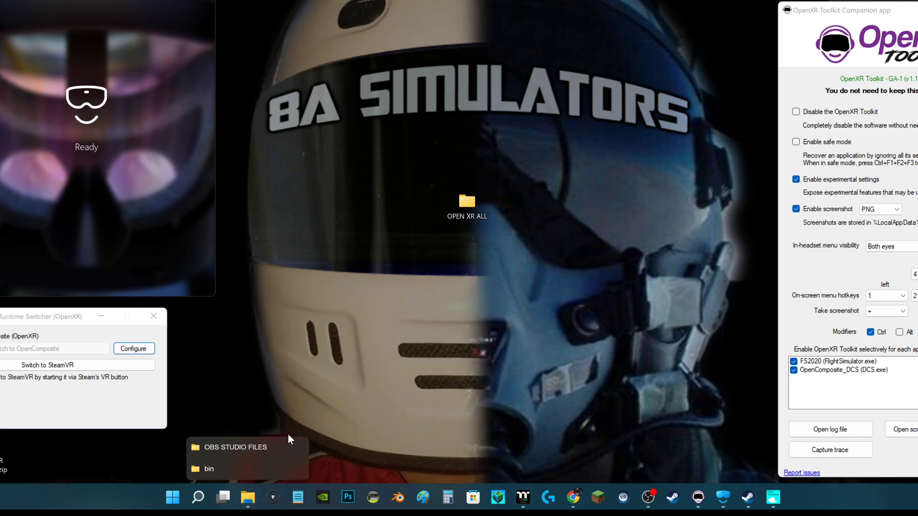
- Launch DCS.exe from the DCSWorld bin folder using its right-click Open command
{"action": "left_click", "coordinate": [236, 474]}
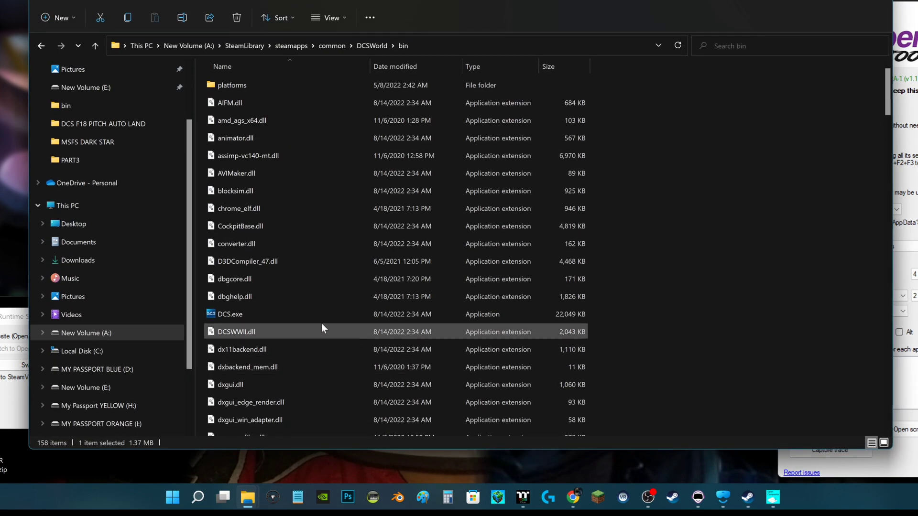
{"action": "right_click", "coordinate": [262, 314]}
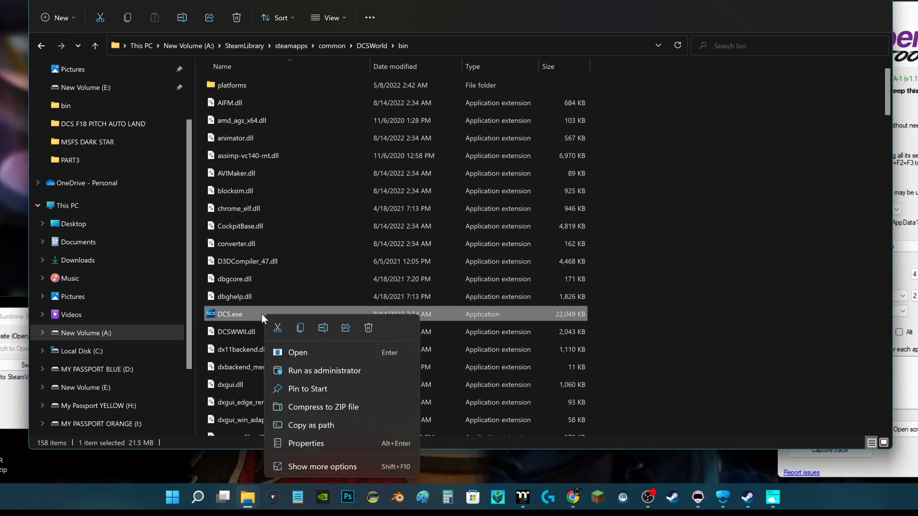
{"action": "left_click", "coordinate": [311, 351]}
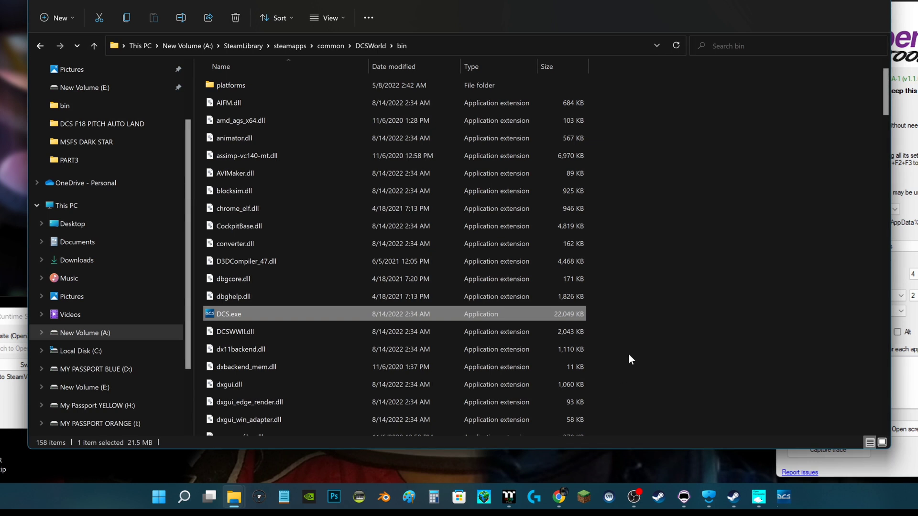
- Minimize the folder window and close the DCS user login dialog once DCS loads in VR
{"action": "left_click", "coordinate": [824, 1]}
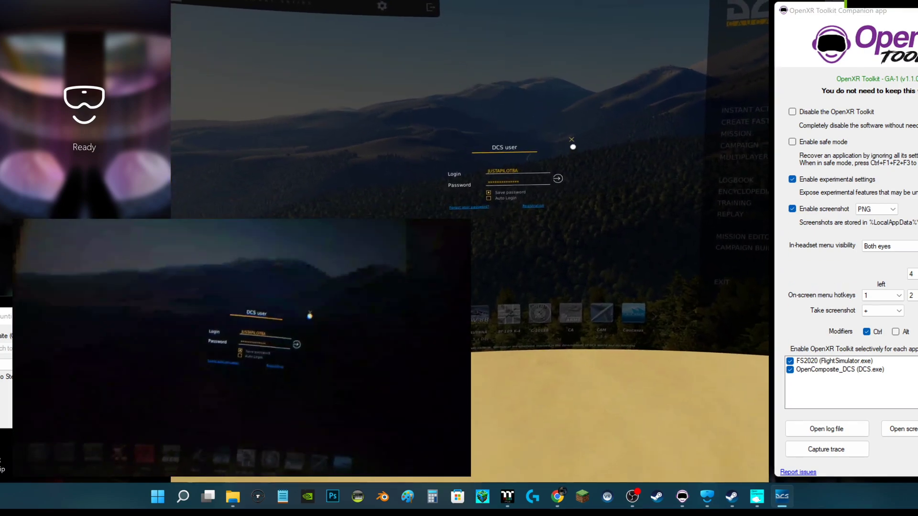
{"action": "left_click", "coordinate": [572, 141]}
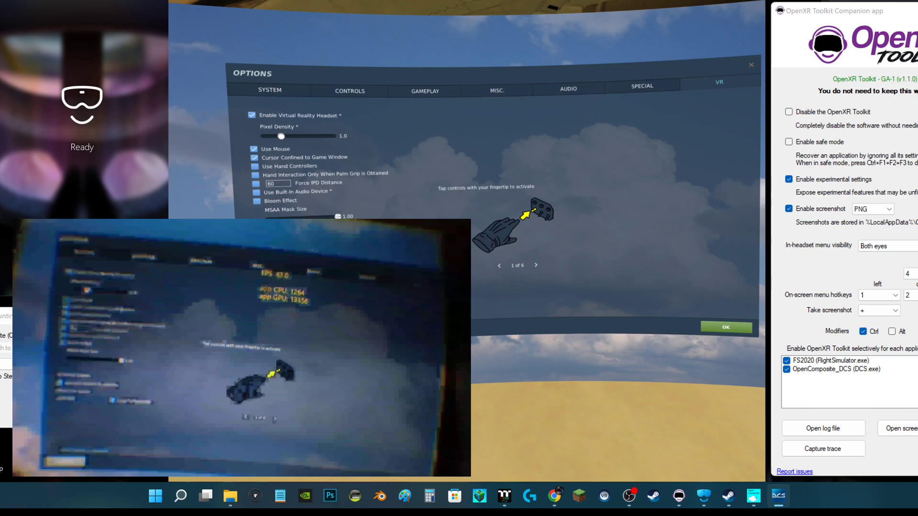
- Lower the VR Pixel Density to 0.5 and confirm with OK
{"action": "mouse_move", "coordinate": [282, 140]}
{"action": "left_mouse_down"}
{"action": "mouse_move", "coordinate": [247, 145]}
{"action": "mouse_move", "coordinate": [329, 133]}
{"action": "mouse_move", "coordinate": [272, 130]}
{"action": "left_mouse_up"}
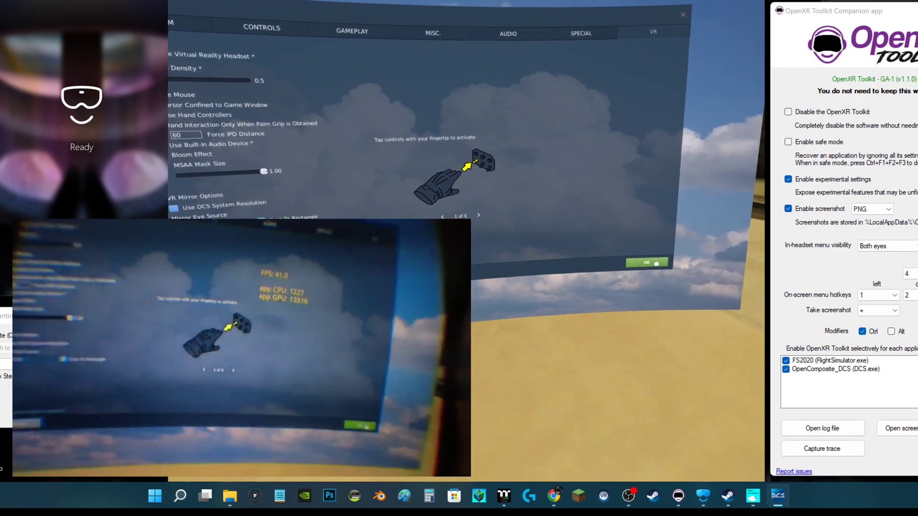
{"action": "left_click", "coordinate": [657, 278]}
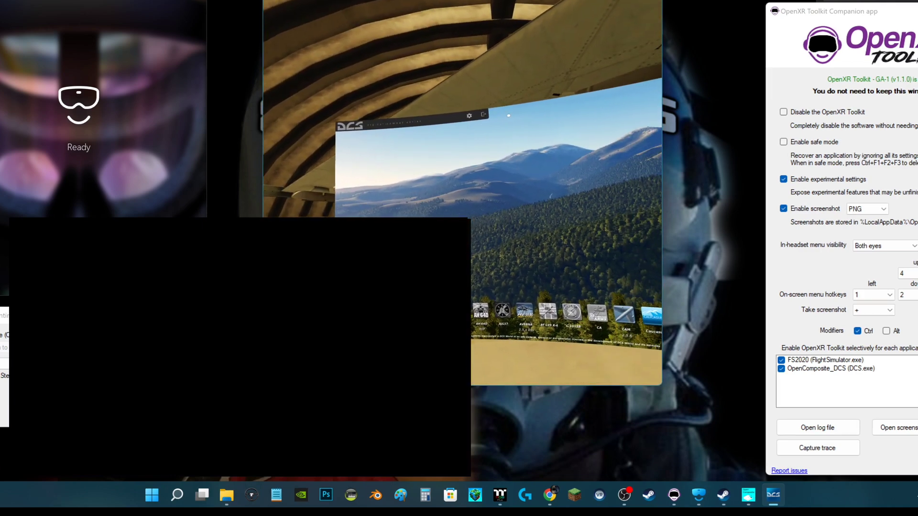
- In Options > VR, set Pixel Density to 0.7 and confirm with OK
{"action": "left_click", "coordinate": [436, 97]}
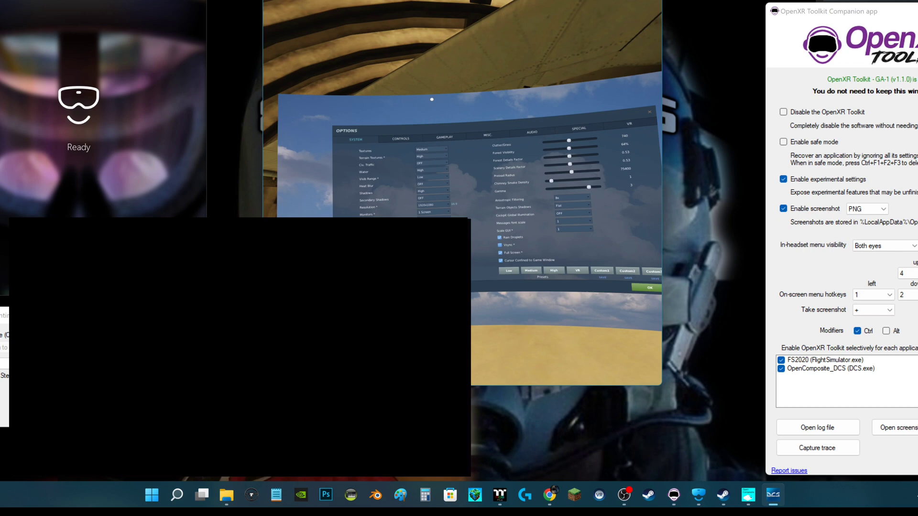
{"action": "left_click", "coordinate": [629, 123]}
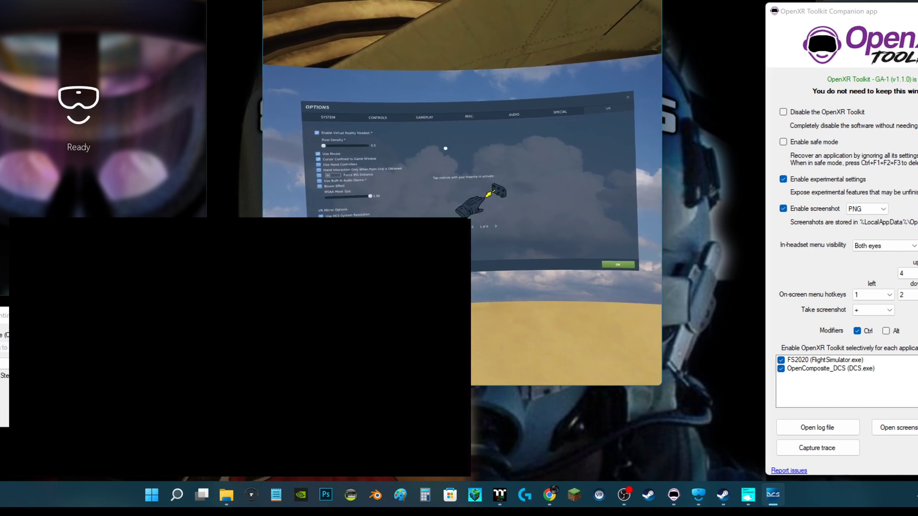
{"action": "left_click_drag", "start_coordinate": [323, 146], "coordinate": [343, 153]}
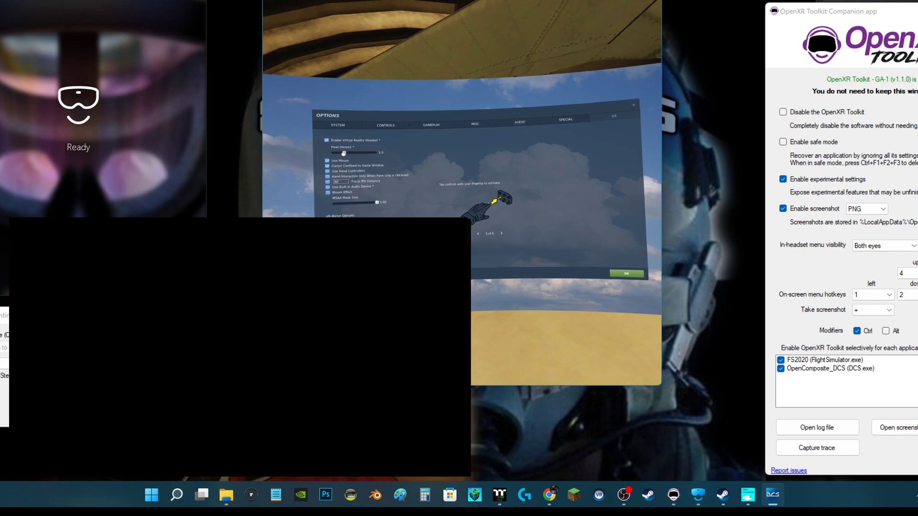
{"action": "left_click", "coordinate": [626, 273]}
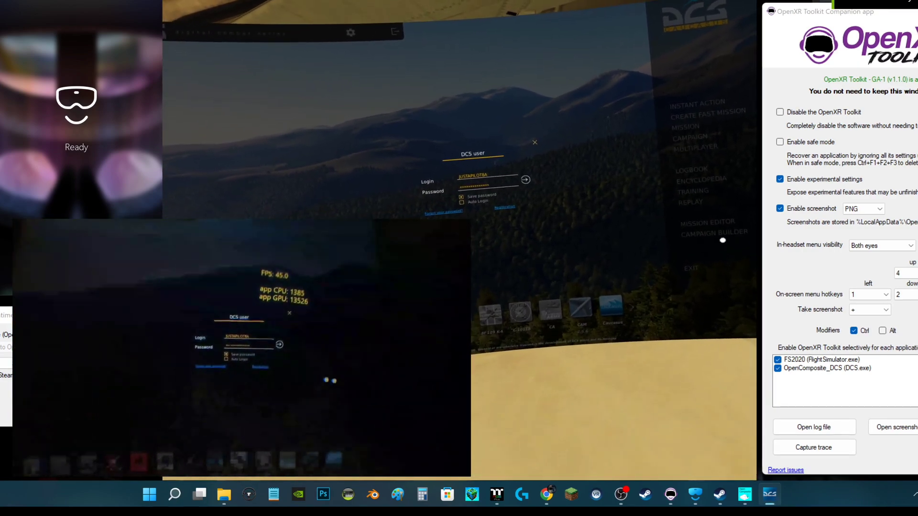
- Close the DCS login dialog, check Options, then leave Options with Esc
{"action": "left_click", "coordinate": [525, 180]}
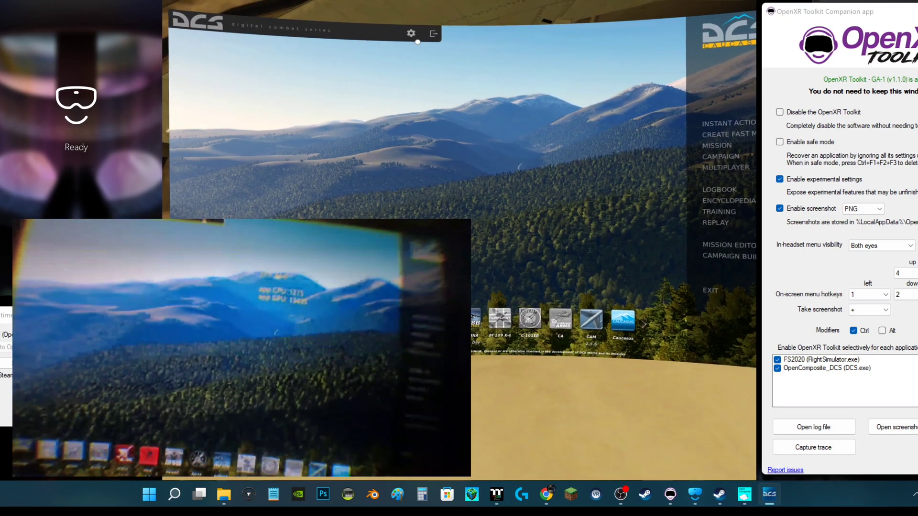
{"action": "left_click", "coordinate": [412, 38]}
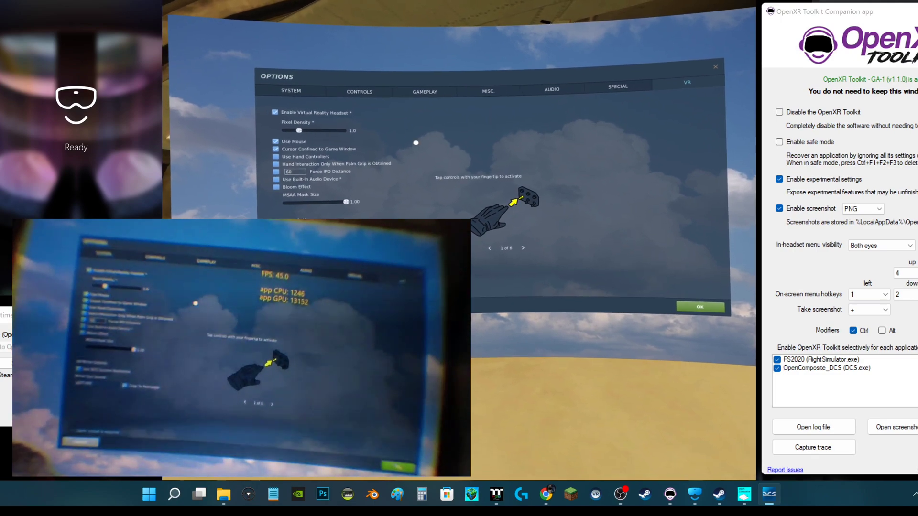
{"action": "key", "text": "Escape"}
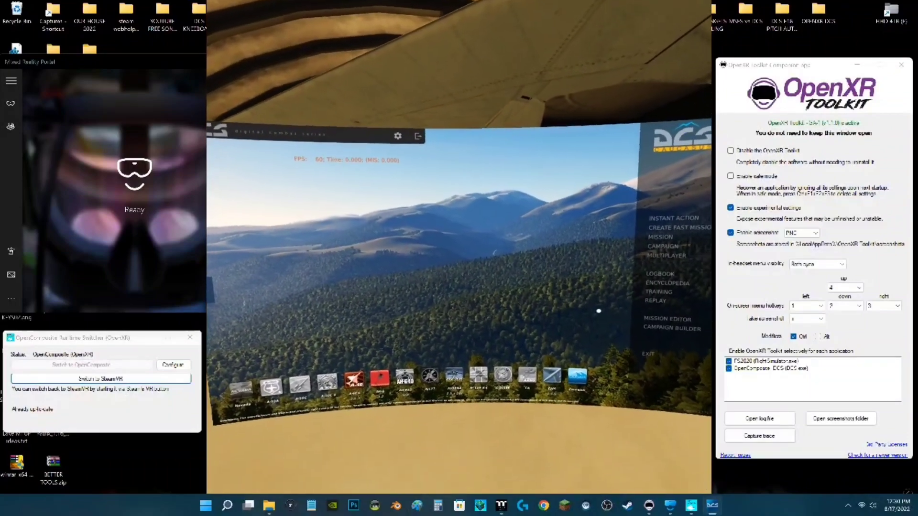
- Open the Instant Action mission list and close it again with Esc
{"action": "left_click", "coordinate": [699, 218]}
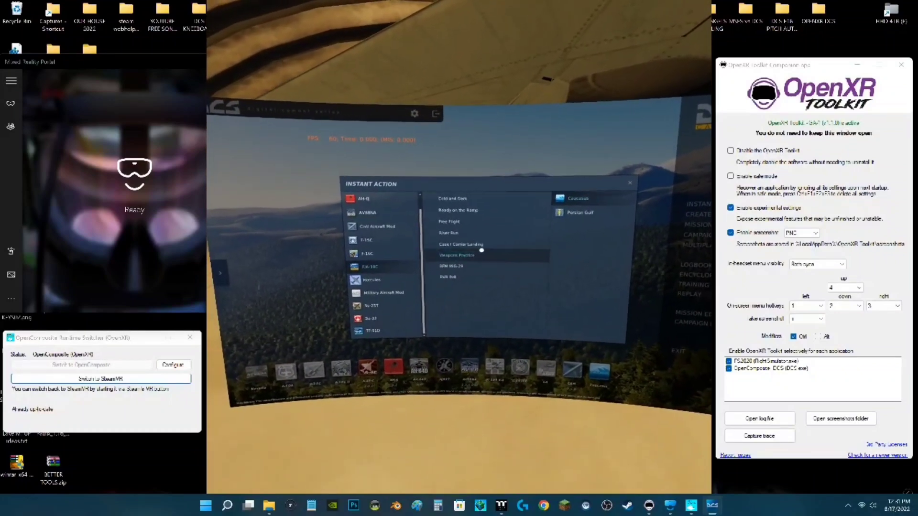
{"action": "key", "text": "Escape"}
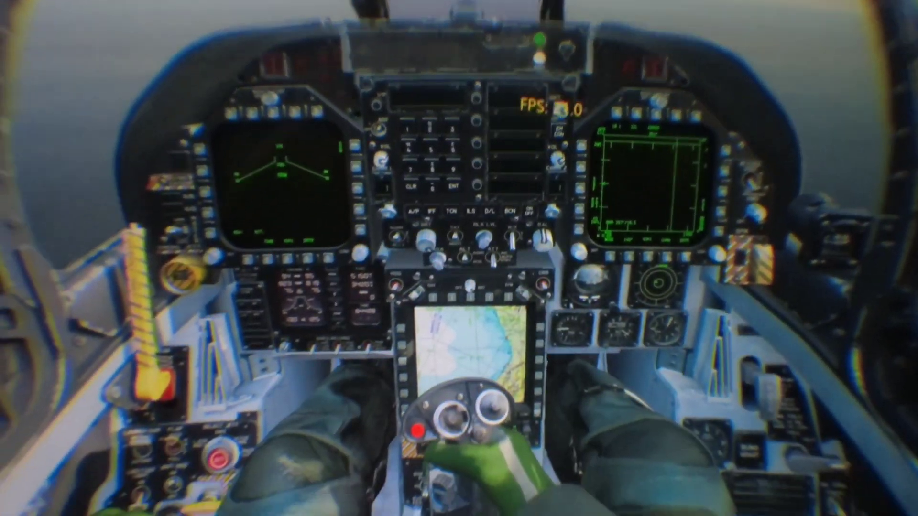
- Check the FPS overlay in the OpenXR Toolkit menu (Ctrl+2), then switch to the F2 external view
{"action": "key", "text": "ctrl+2"}
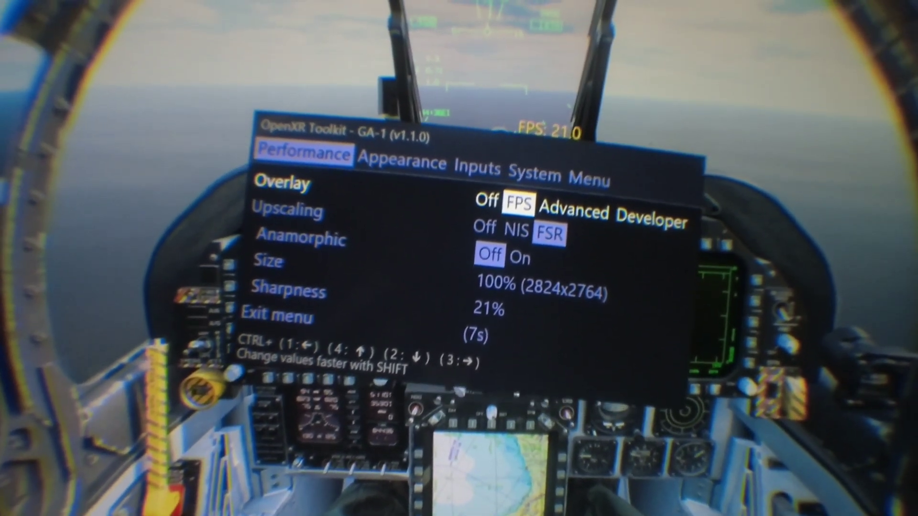
{"action": "key", "text": "F2"}
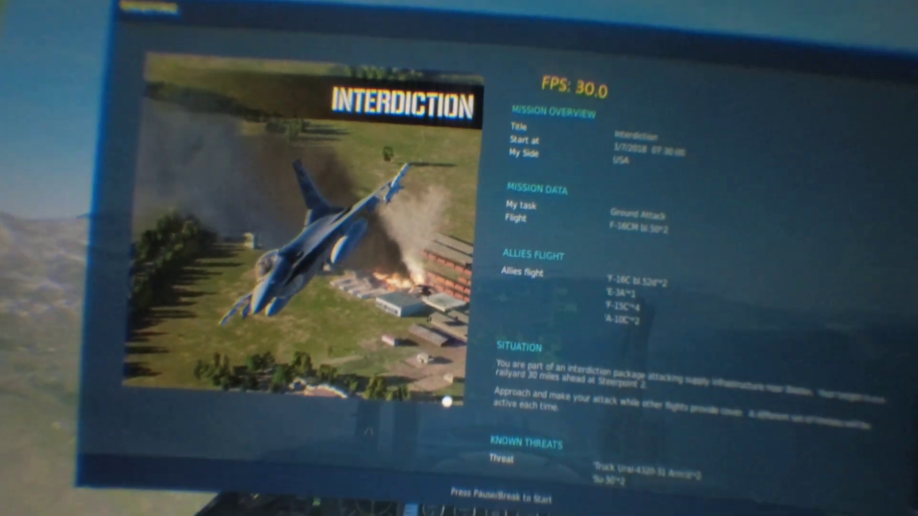
- Start the Interdiction mission from its briefing with Pause/Break
{"action": "key", "text": "Pause"}
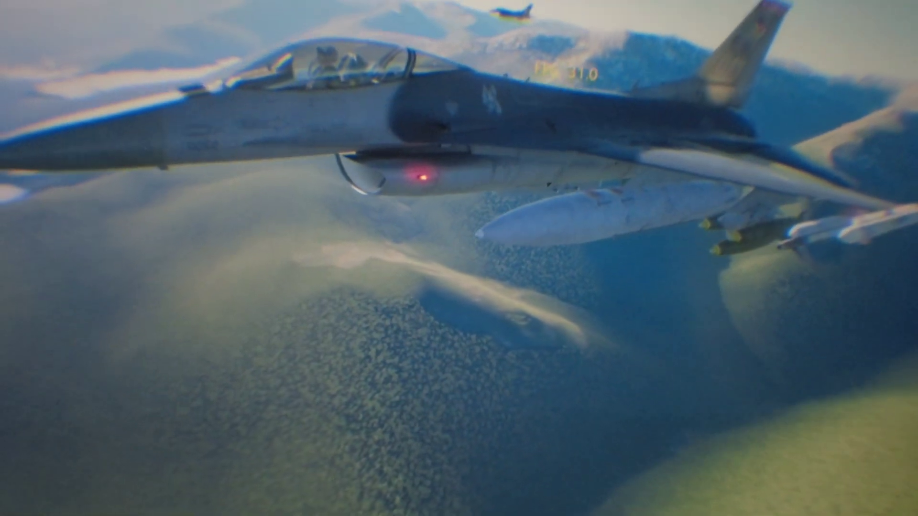
{"action": "key", "text": "ctrl+F2"}
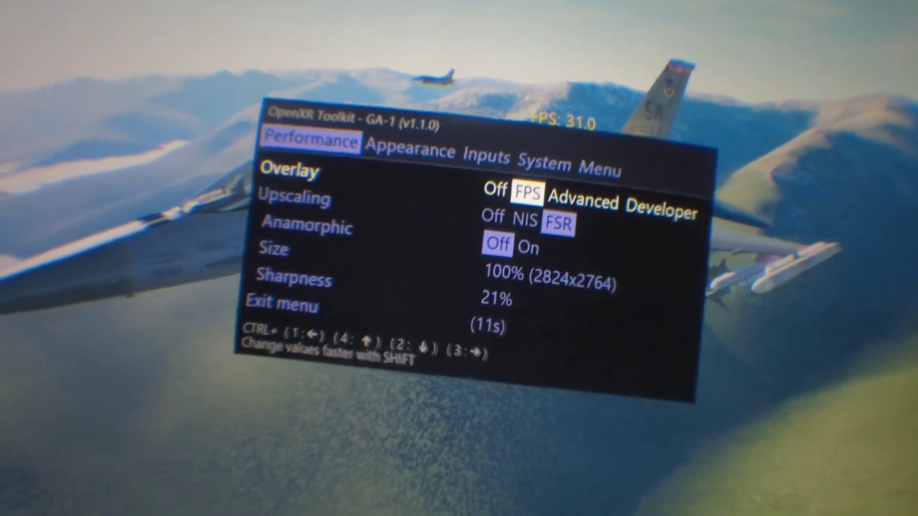